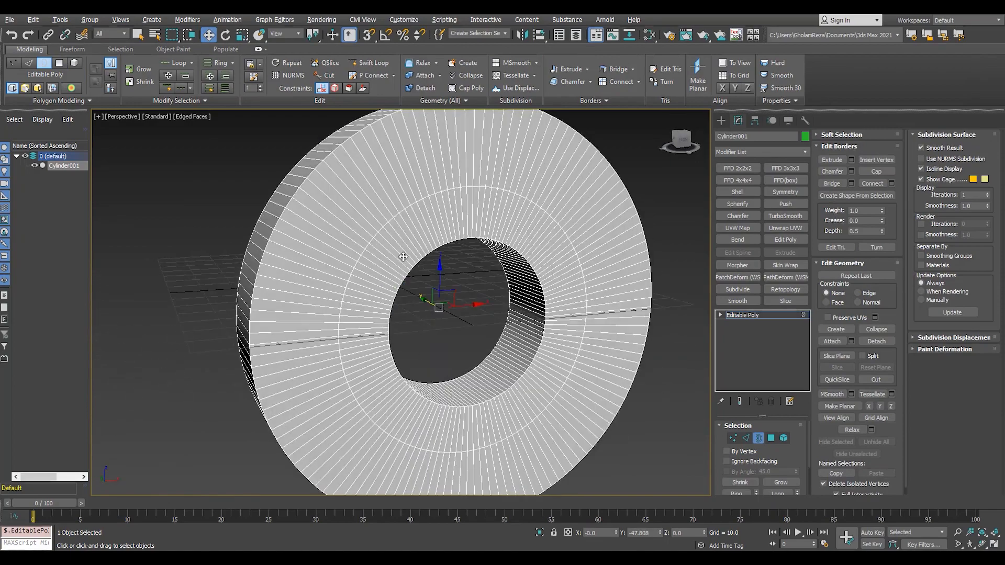
# - Extrude the flange's rear open border backward into a long neck and align the neck's end border at Y 0
pyautogui.keyDown('shift'); pyautogui.moveTo(410, 318); pyautogui.dragTo(265, 358); pyautogui.keyUp('shift')
pyautogui.keyDown('alt'); pyautogui.moveTo(265, 358); pyautogui.dragTo(230, 348, button='middle'); pyautogui.keyUp('alt')
pyautogui.hotkey('alt', 'w')
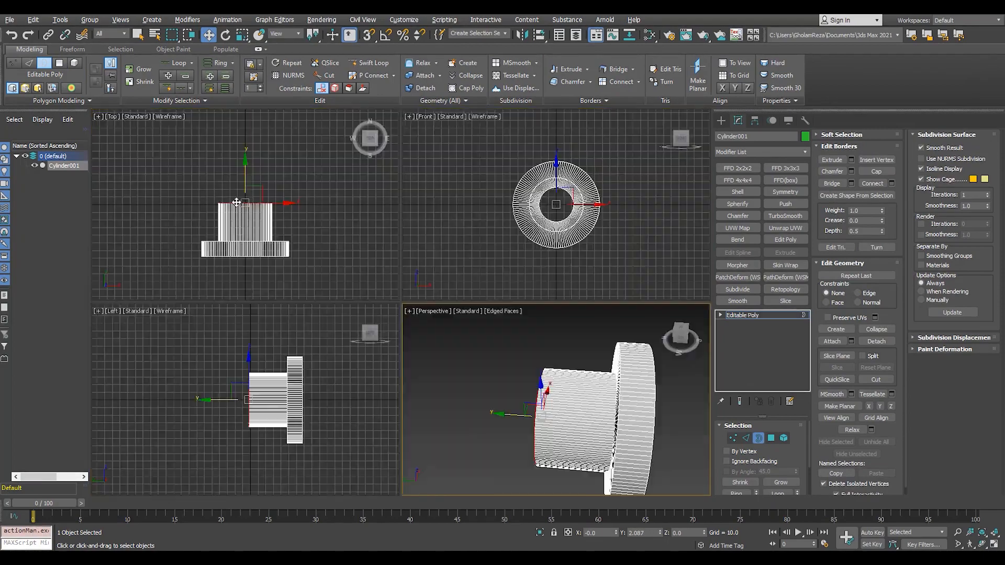
pyautogui.middleClick(295, 218)
pyautogui.hotkey('alt', 'w')
pyautogui.press('s')
pyautogui.hotkey('alt', 'w')
pyautogui.middleClick(559, 356)
pyautogui.hotkey('alt', 'w')
pyautogui.keyDown('alt'); pyautogui.moveTo(573, 360); pyautogui.dragTo(408, 303, button='middle'); pyautogui.keyUp('alt')
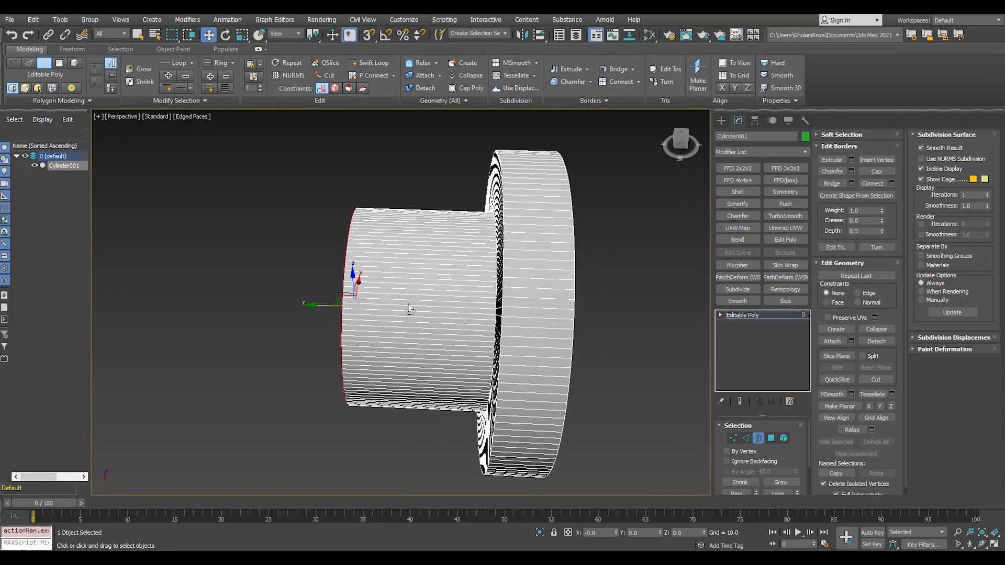
# - Select all the flange vertices and move them along Y away from the neck's end to lengthen the neck
pyautogui.hotkey('alt', 'w')
pyautogui.press('1')
pyautogui.moveTo(324, 280); pyautogui.dragTo(177, 228)
pyautogui.moveTo(245, 220); pyautogui.dragTo(244, 239)
pyautogui.middleClick(437, 335)
pyautogui.hotkey('alt', 'w')
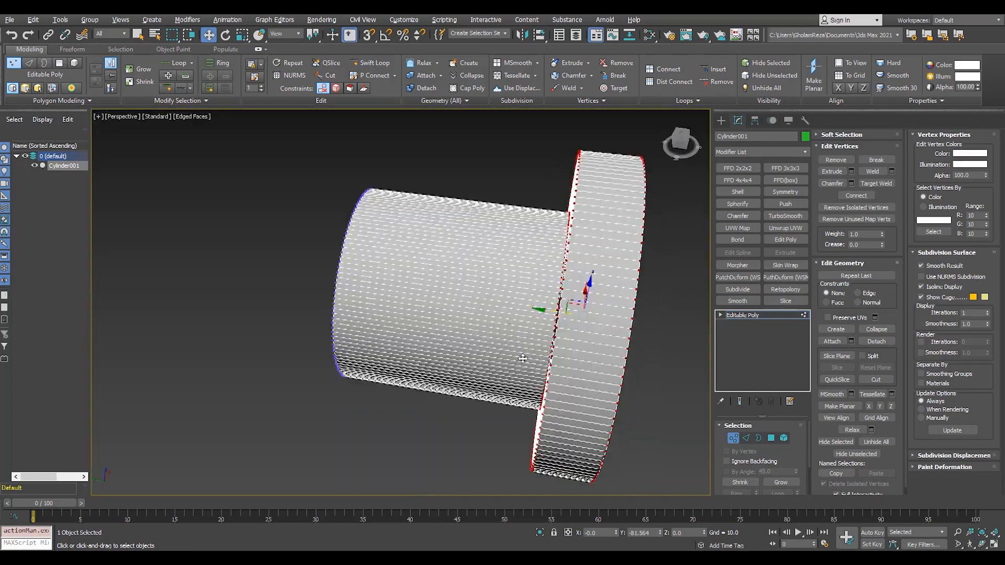
# - Select the open border inside the bore and move it along Y to the neck's end with vertex snapping
pyautogui.keyDown('alt'); pyautogui.moveTo(366, 335); pyautogui.dragTo(317, 290, button='middle'); pyautogui.keyUp('alt')
pyautogui.keyDown('alt'); pyautogui.moveTo(584, 310); pyautogui.dragTo(545, 327, button='middle'); pyautogui.keyUp('alt')
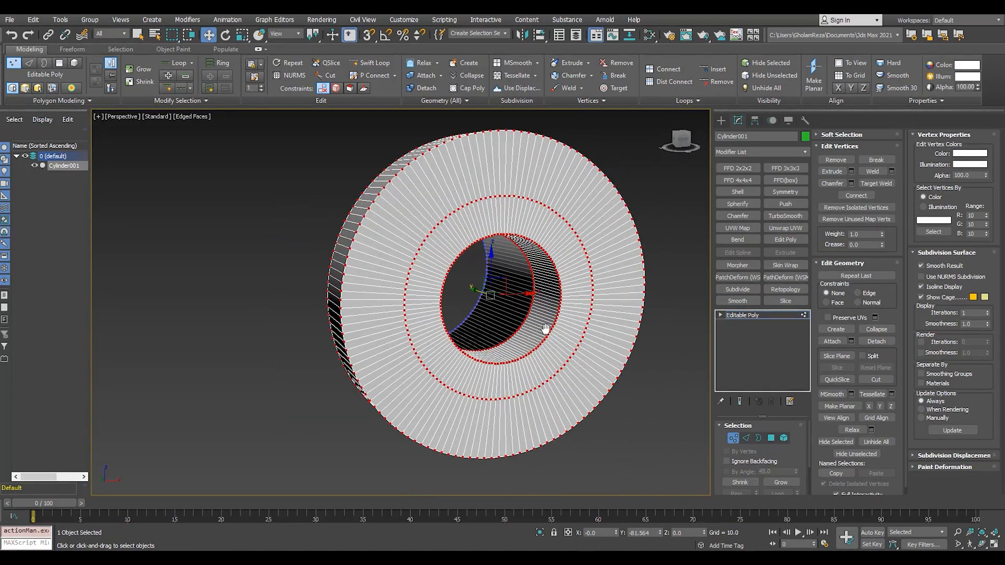
pyautogui.scroll(4, 545, 327)
pyautogui.press('3')
pyautogui.click(497, 191)
pyautogui.scroll(-6, 471, 293)
pyautogui.keyDown('alt'); pyautogui.moveTo(398, 335); pyautogui.dragTo(460, 337, button='middle'); pyautogui.keyUp('alt')
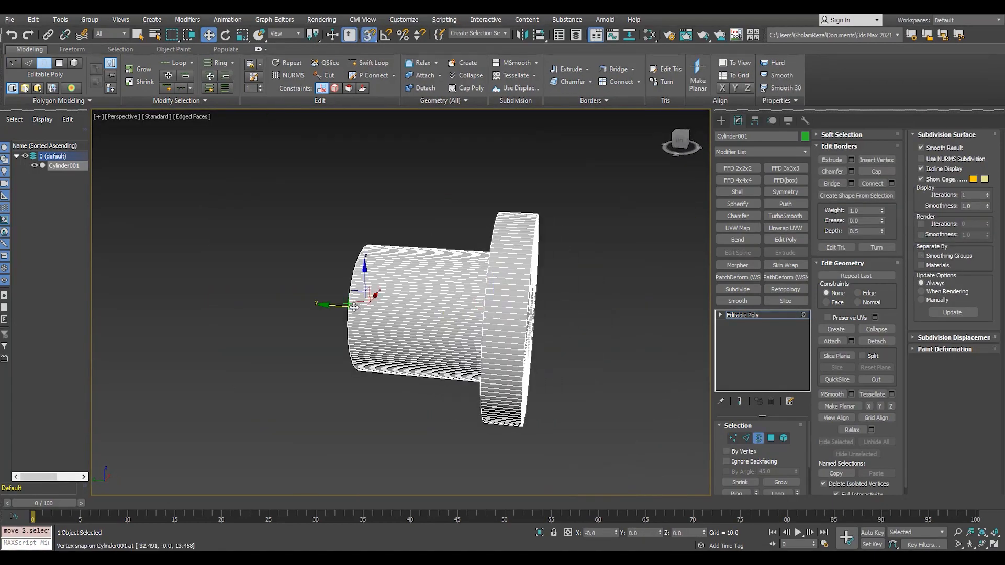
pyautogui.keyDown('alt'); pyautogui.moveTo(353, 307); pyautogui.dragTo(473, 386, button='middle'); pyautogui.keyUp('alt')
# - Bevel the inner polygon ring on the flange face by Local Normal with a height of 2
pyautogui.scroll(6, 474, 386)
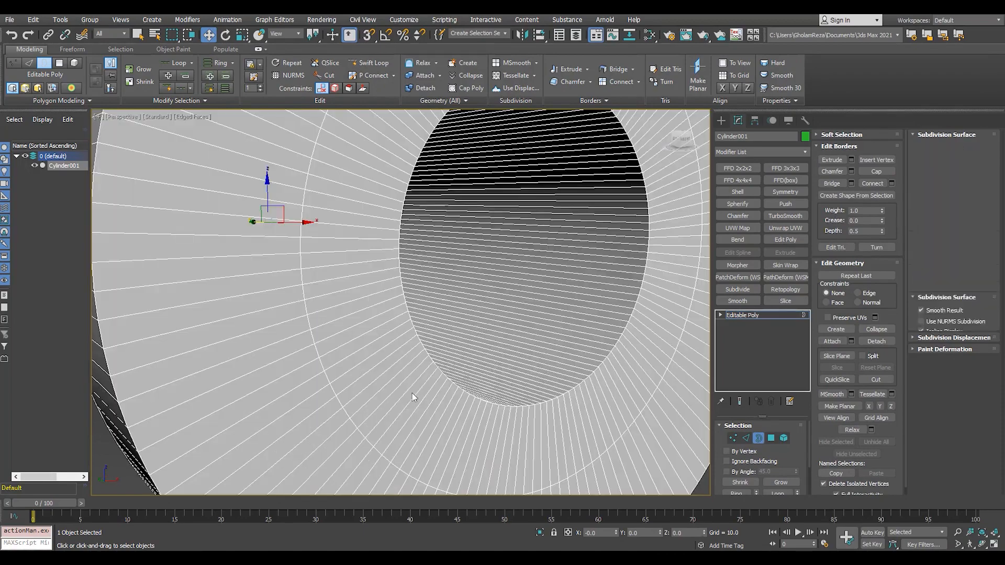
pyautogui.press('4')
pyautogui.hotkey('ctrl', 'shift', 'b')
pyautogui.rightClick(408, 339)
pyautogui.click(420, 309)
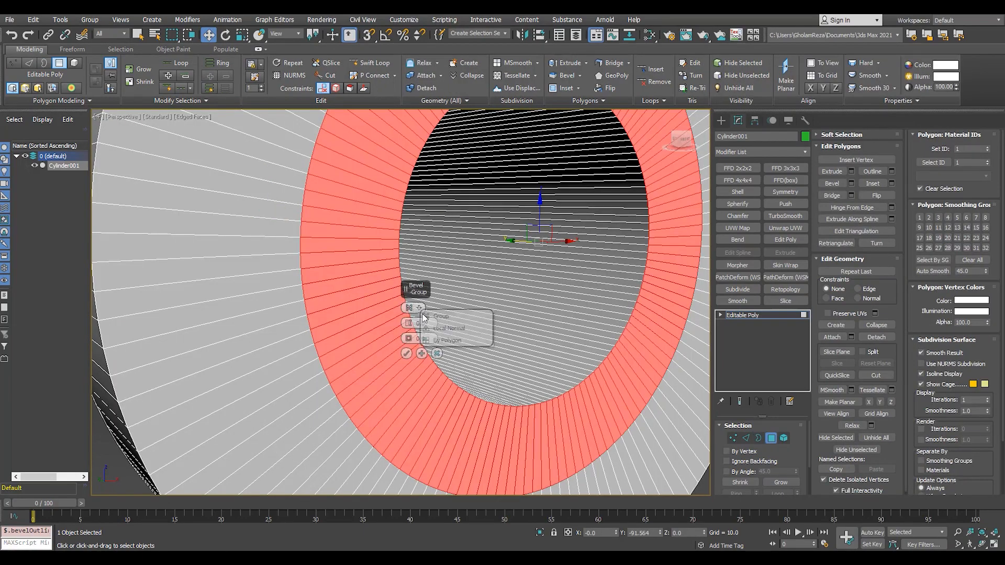
pyautogui.click(435, 329)
pyautogui.moveTo(408, 323); pyautogui.dragTo(416, 288)
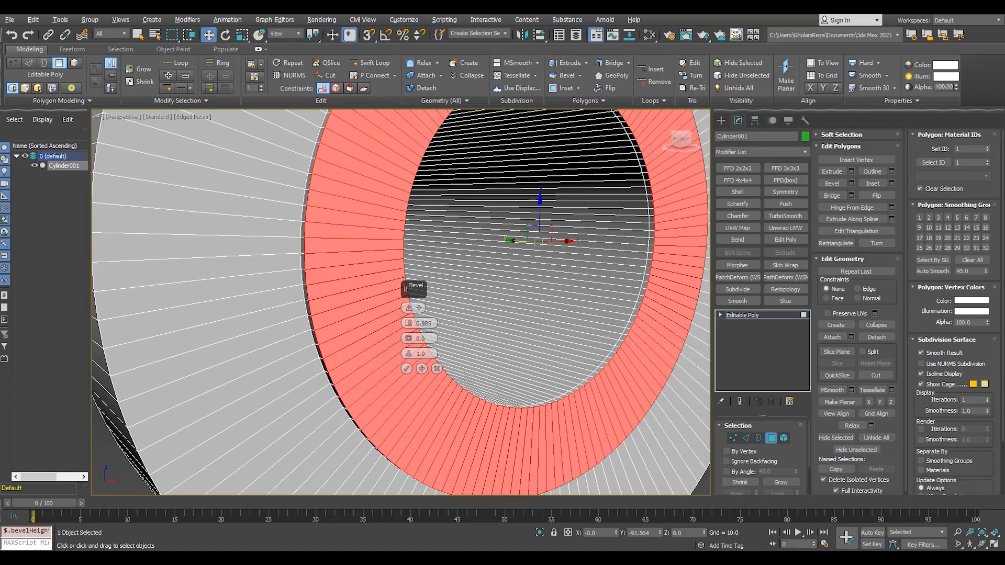
pyautogui.scroll(2, 371, 358)
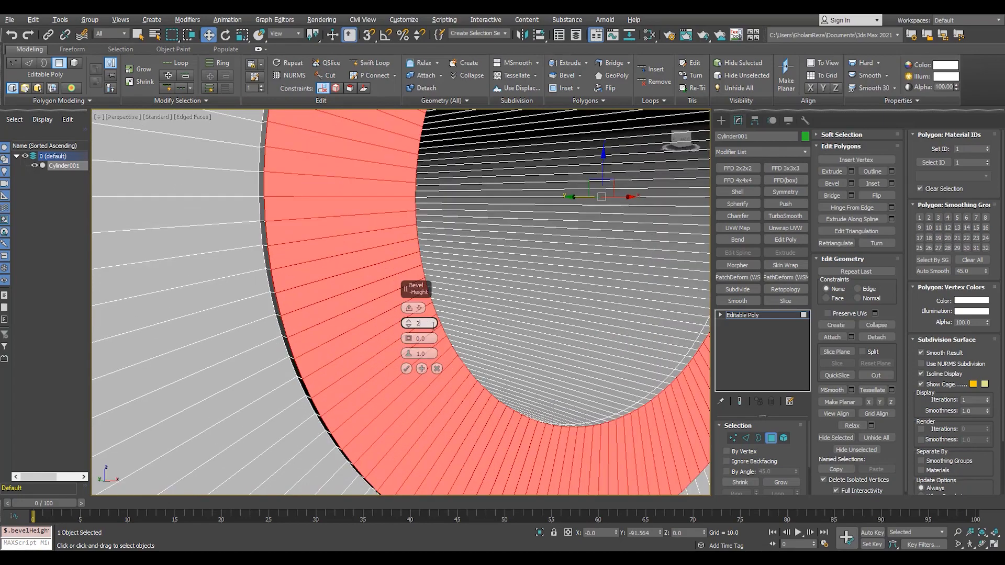
pyautogui.press('Return')
pyautogui.click(407, 369)
pyautogui.scroll(-5, 406, 368)
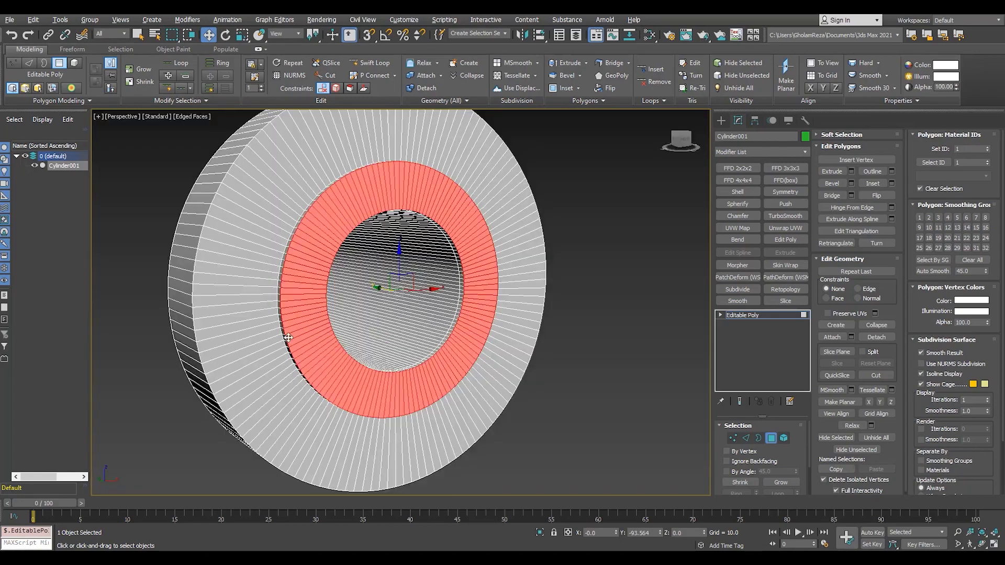
# - In the Top view, create a sphere with a radius of about 44 and 8 segments beside the neck
pyautogui.keyDown('alt'); pyautogui.moveTo(406, 369); pyautogui.dragTo(337, 341, button='middle'); pyautogui.keyUp('alt')
pyautogui.scroll(-5, 333, 330)
pyautogui.click(726, 315)
pyautogui.press('t')
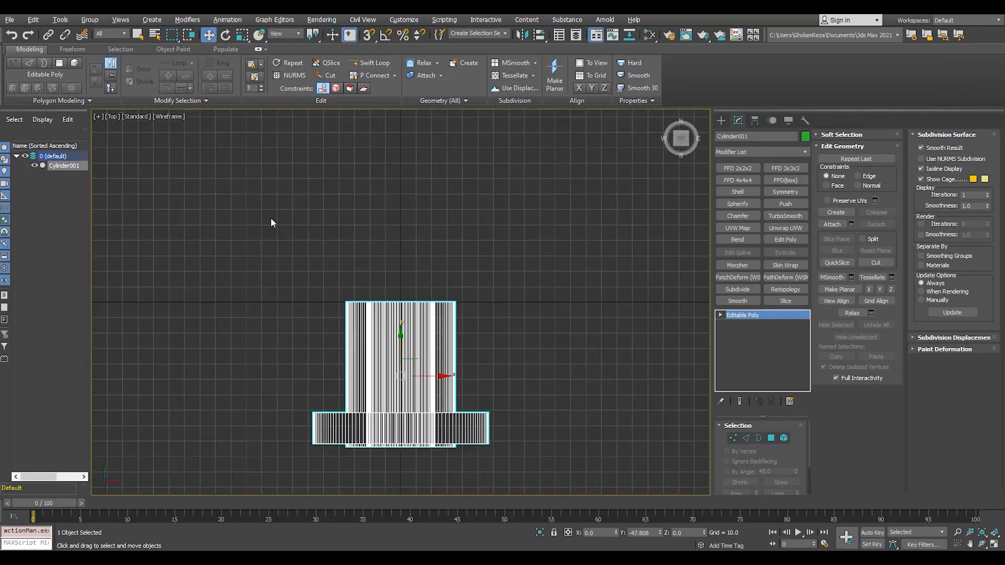
pyautogui.click(721, 120)
pyautogui.click(739, 194)
pyautogui.moveTo(505, 293); pyautogui.dragTo(529, 359)
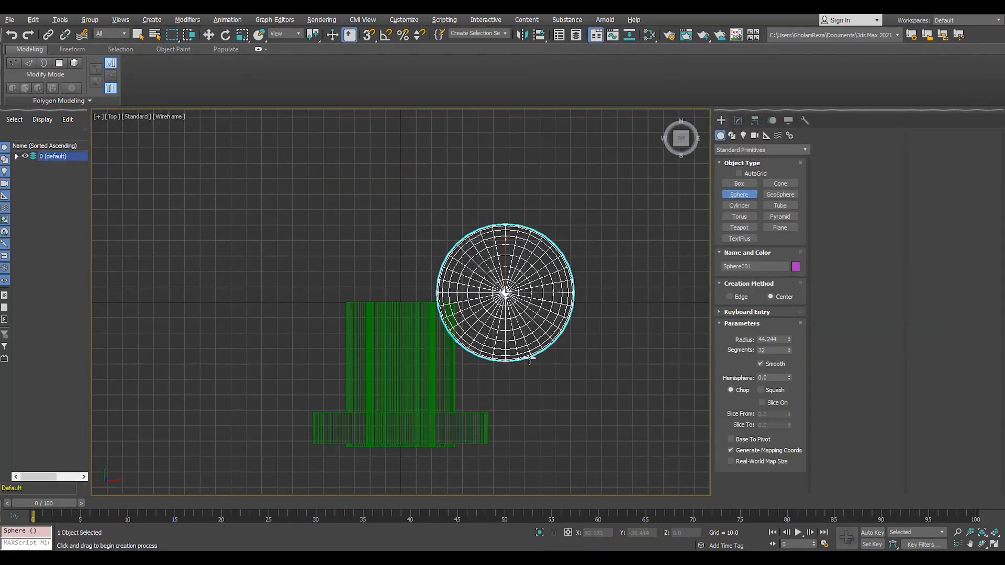
pyautogui.write('8')
pyautogui.press('Return')
# - Convert the sphere to an Editable Poly and remove the diagonal edges meeting at its poles
pyautogui.moveTo(451, 293); pyautogui.dragTo(419, 307, button='middle')
pyautogui.rightClick(419, 307)
pyautogui.press('2')
pyautogui.scroll(4, 479, 290)
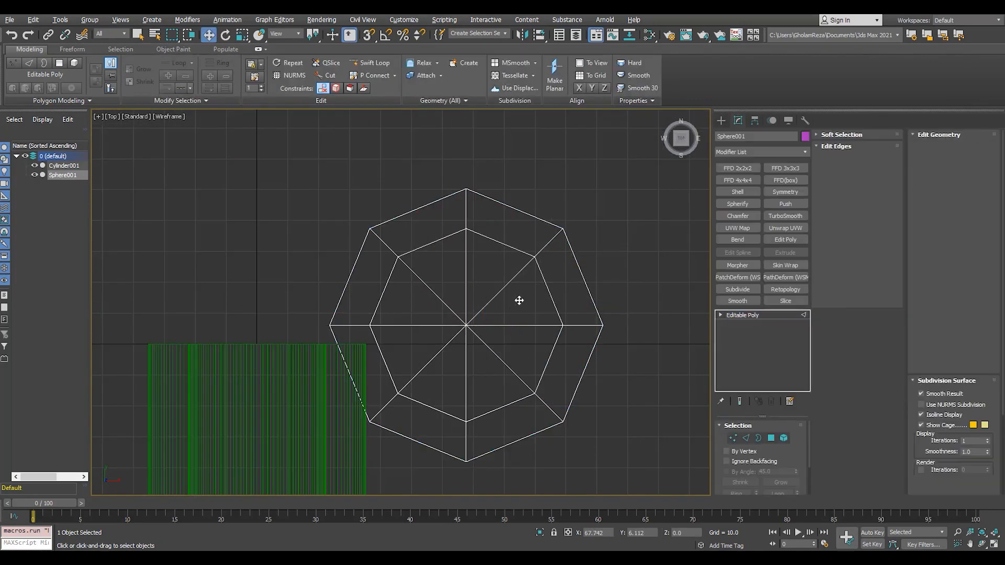
pyautogui.click(501, 292)
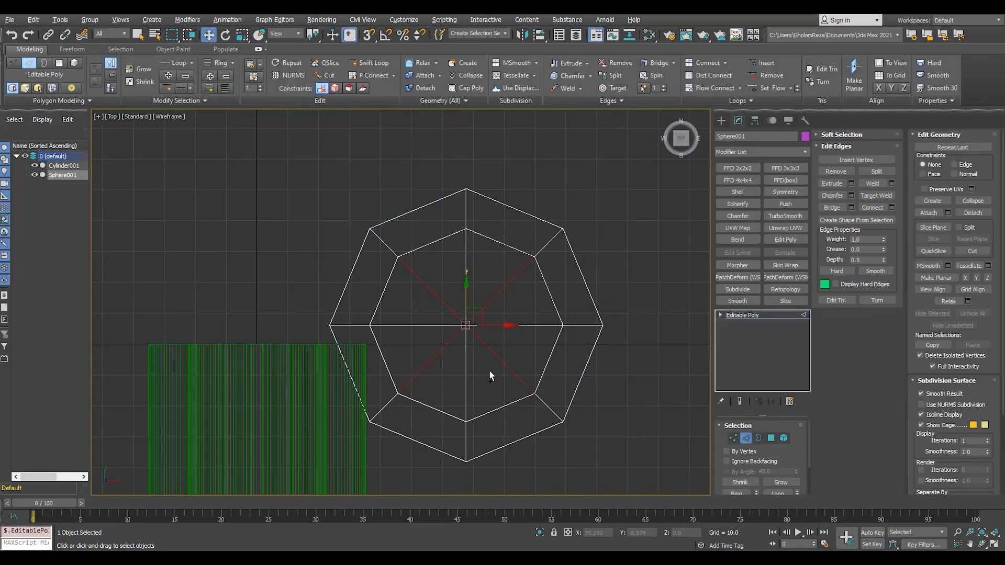
# - Apply TurboSmooth with raised iterations to the sphere and add a Spherify modifier on top
pyautogui.click(785, 215)
pyautogui.click(793, 441)
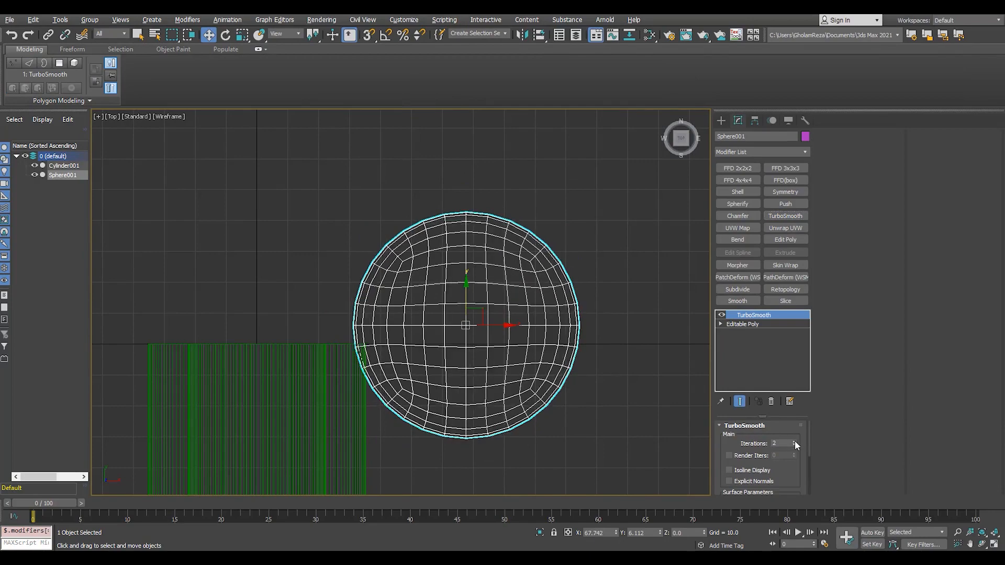
pyautogui.click(793, 441)
pyautogui.click(737, 204)
# - Center the sphere on the neck's end at X 0, Y 0, Z 0
pyautogui.scroll(-4, 481, 331)
pyautogui.moveTo(482, 331); pyautogui.dragTo(572, 319, button='middle')
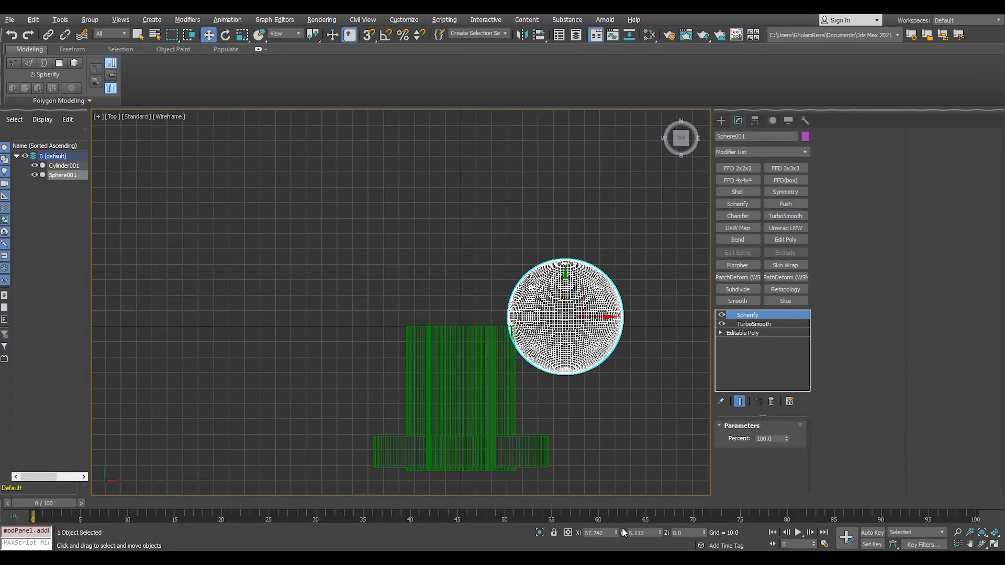
pyautogui.rightClick(617, 533)
pyautogui.rightClick(660, 533)
pyautogui.scroll(2, 445, 348)
pyautogui.hotkey('alt', 'w')
pyautogui.rightClick(619, 398)
pyautogui.hotkey('alt', 'w')
pyautogui.keyDown('alt'); pyautogui.moveTo(619, 399); pyautogui.dragTo(699, 356, button='middle'); pyautogui.keyUp('alt')
pyautogui.scroll(3, 314, 300)
pyautogui.moveTo(315, 265); pyautogui.dragTo(315, 305)
pyautogui.hotkey('alt', 'w')
pyautogui.rightClick(450, 256)
pyautogui.hotkey('alt', 'w')
pyautogui.rightClick(704, 533)
# - Collapse the smoothed sphere into an Editable Poly
pyautogui.scroll(4, 405, 281)
pyautogui.rightClick(405, 281)
pyautogui.click(524, 419)
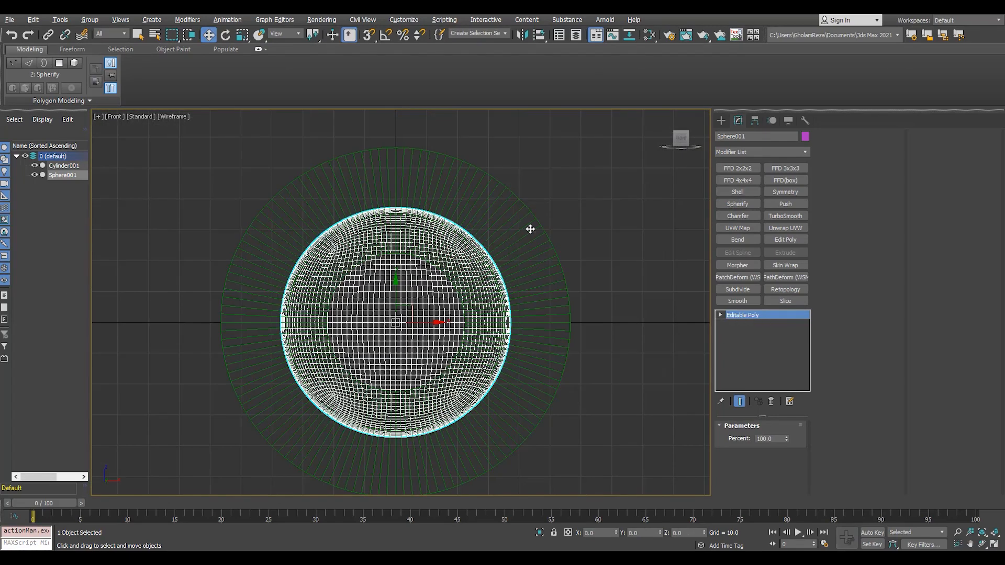
# - Bevel the sphere's upper-half polygons upward and raise them further to stretch the sphere into a tall capsule
pyautogui.press('4')
pyautogui.moveTo(579, 180); pyautogui.dragTo(168, 321)
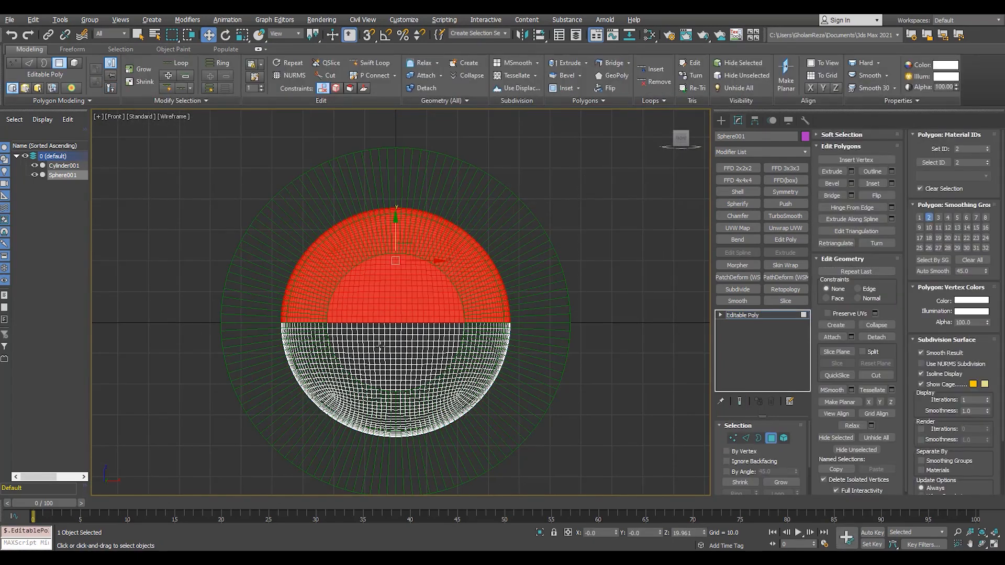
pyautogui.hotkey('ctrl', 'shift', 'b')
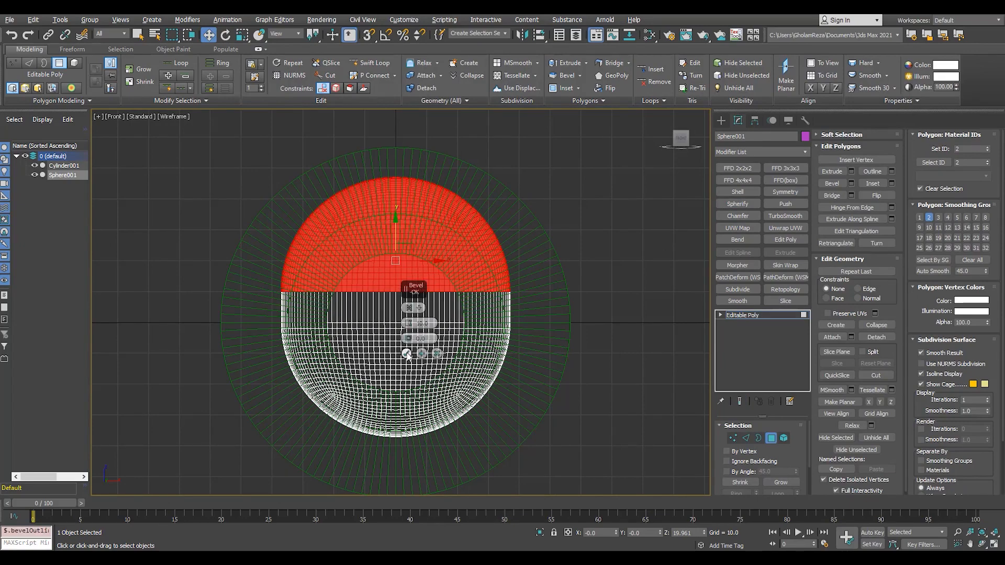
pyautogui.click(407, 354)
pyautogui.scroll(-3, 406, 354)
pyautogui.moveTo(411, 277); pyautogui.dragTo(425, 131)
pyautogui.hotkey('alt', 'w')
pyautogui.rightClick(649, 335)
pyautogui.click(783, 317)
pyautogui.hotkey('alt', 'w')
pyautogui.moveTo(394, 307); pyautogui.dragTo(389, 360, button='middle')
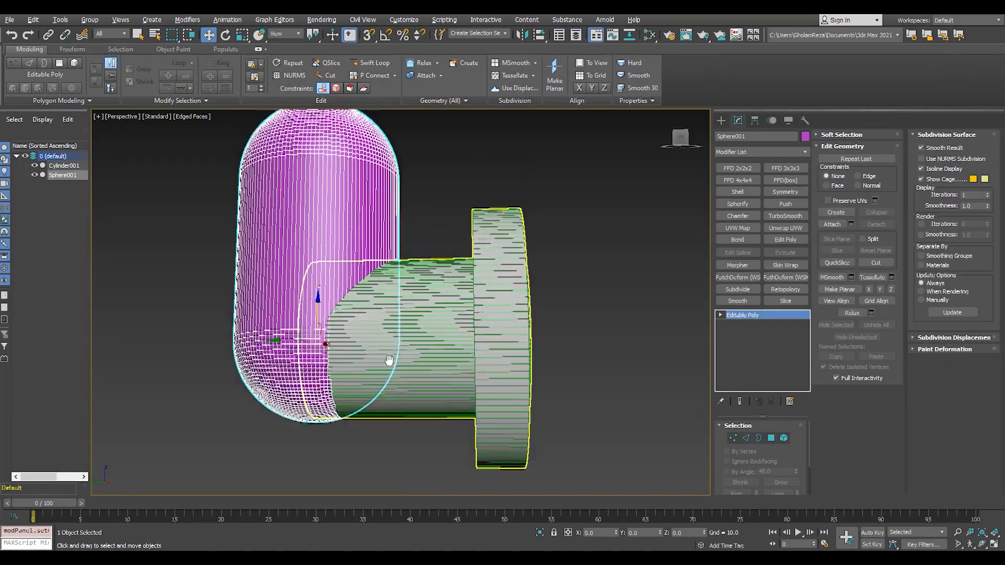
# - Scale the capsule uniformly to about 115 percent so it is wider than the neck
pyautogui.scroll(-2, 389, 360)
pyautogui.moveTo(339, 319); pyautogui.dragTo(361, 335)
pyautogui.press('F4')
pyautogui.scroll(4, 367, 406)
pyautogui.keyDown('alt'); pyautogui.moveTo(368, 406); pyautogui.dragTo(343, 356, button='middle'); pyautogui.keyUp('alt')
pyautogui.press('F4')
pyautogui.scroll(-2, 323, 377)
pyautogui.press('r')
pyautogui.moveTo(321, 339); pyautogui.dragTo(324, 331)
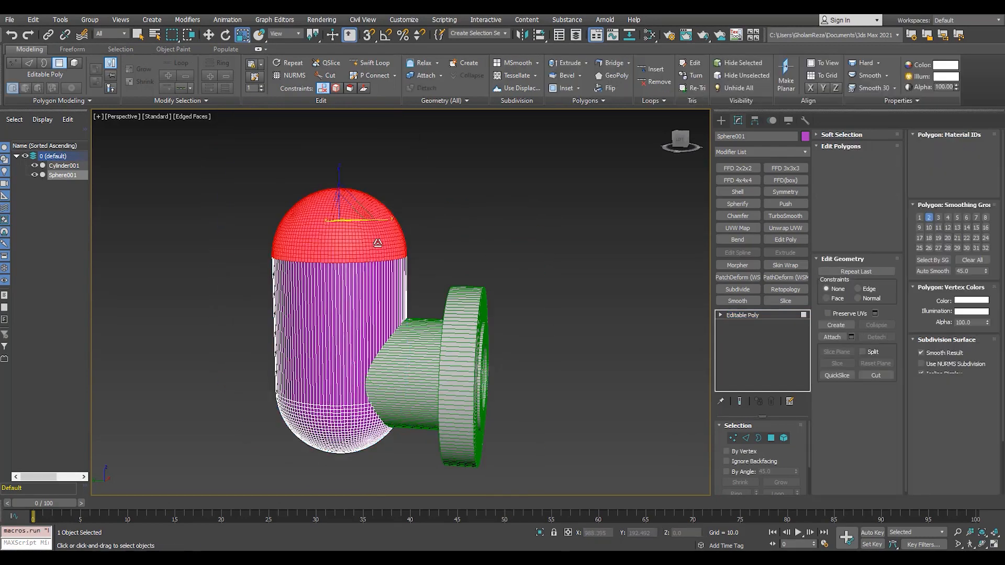
# - Delete the capsule's upper dome polygons to leave its upper end open
pyautogui.press('Delete')
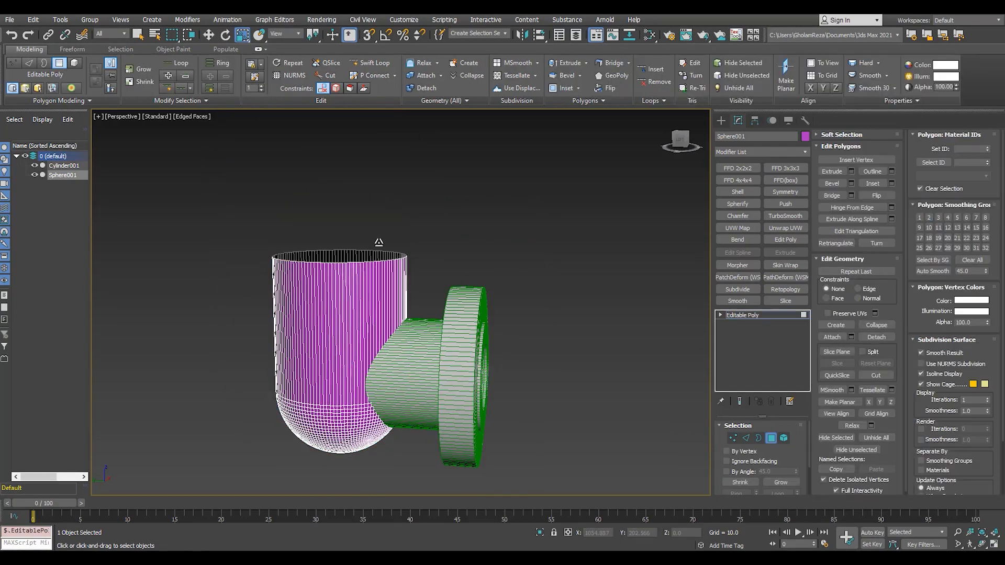
pyautogui.keyDown('alt'); pyautogui.moveTo(383, 254); pyautogui.dragTo(395, 248, button='middle'); pyautogui.keyUp('alt')
pyautogui.scroll(3, 376, 335)
pyautogui.keyDown('alt'); pyautogui.moveTo(376, 335); pyautogui.dragTo(372, 337, button='middle'); pyautogui.keyUp('alt')
pyautogui.press('4')
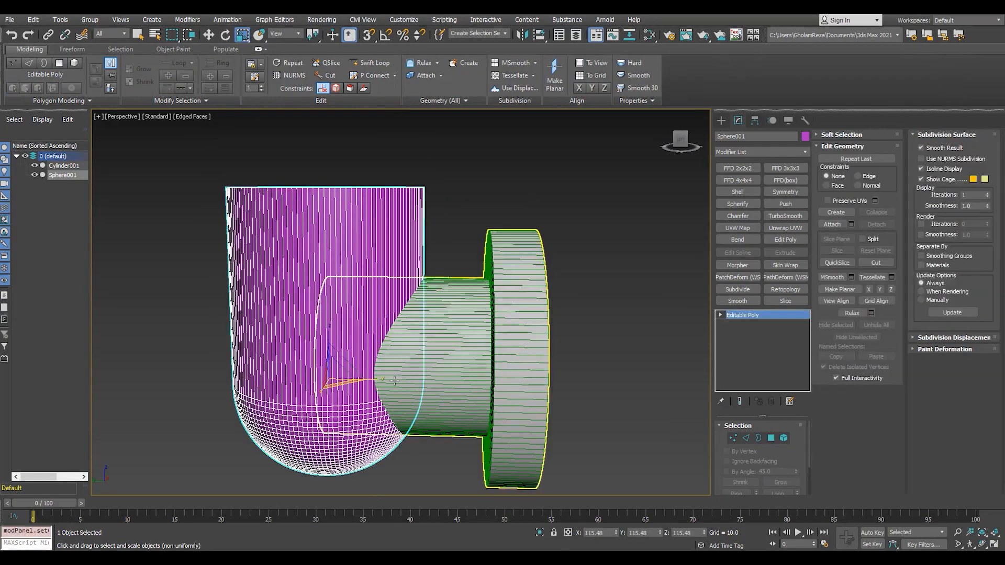
# - Add an edge loop with Swift Loop around the cylinder's neck just outside the capsule wall
pyautogui.click(434, 298)
pyautogui.scroll(3, 414, 335)
pyautogui.hotkey('alt', 's')
pyautogui.press('F3')
pyautogui.press('F3')
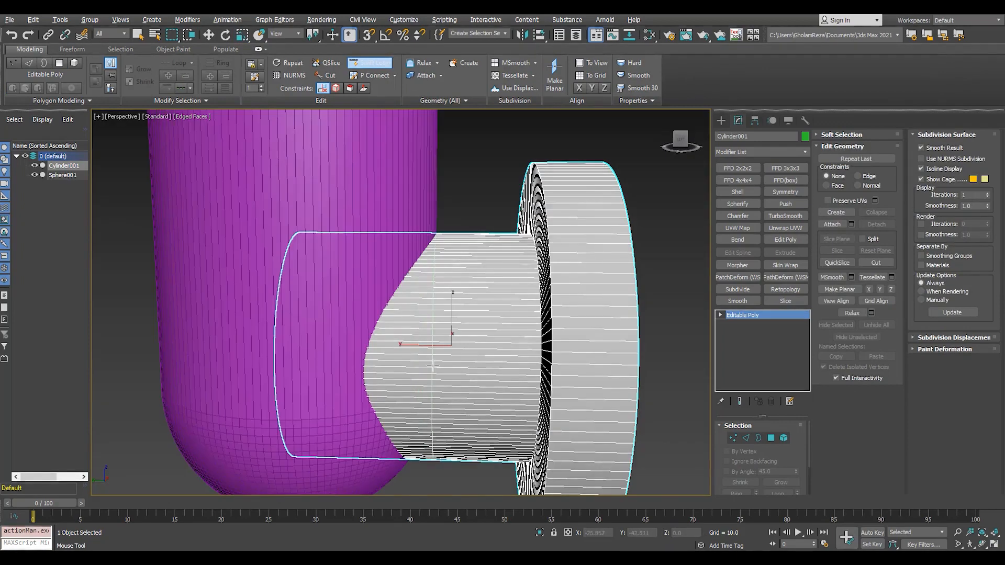
pyautogui.click(435, 367)
pyautogui.rightClick(434, 366)
pyautogui.scroll(3, 435, 237)
pyautogui.press('4')
pyautogui.click(400, 323)
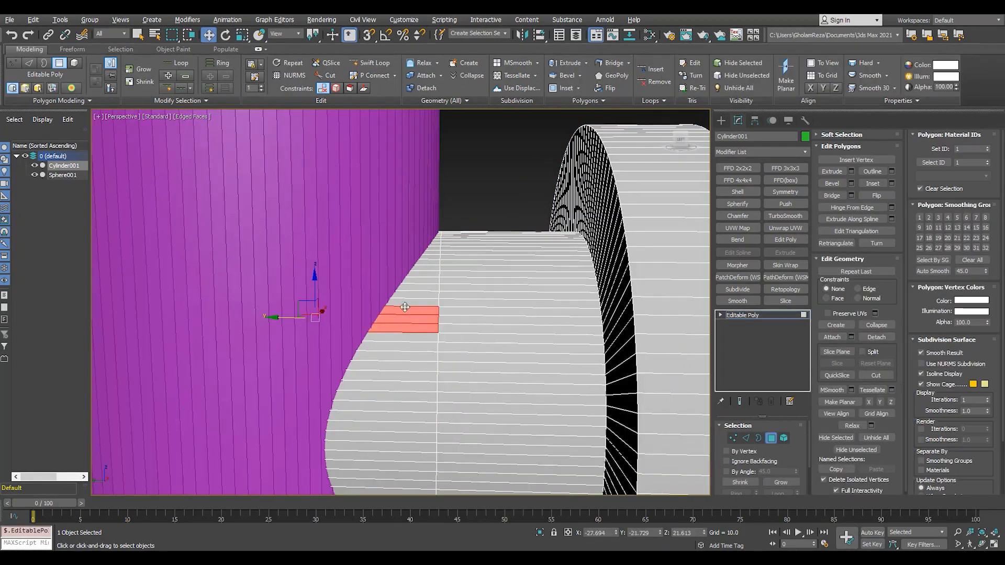
pyautogui.keyDown('shift'); pyautogui.click(405, 309); pyautogui.keyUp('shift')
pyautogui.hotkey('ctrl', 'shift', 'b')
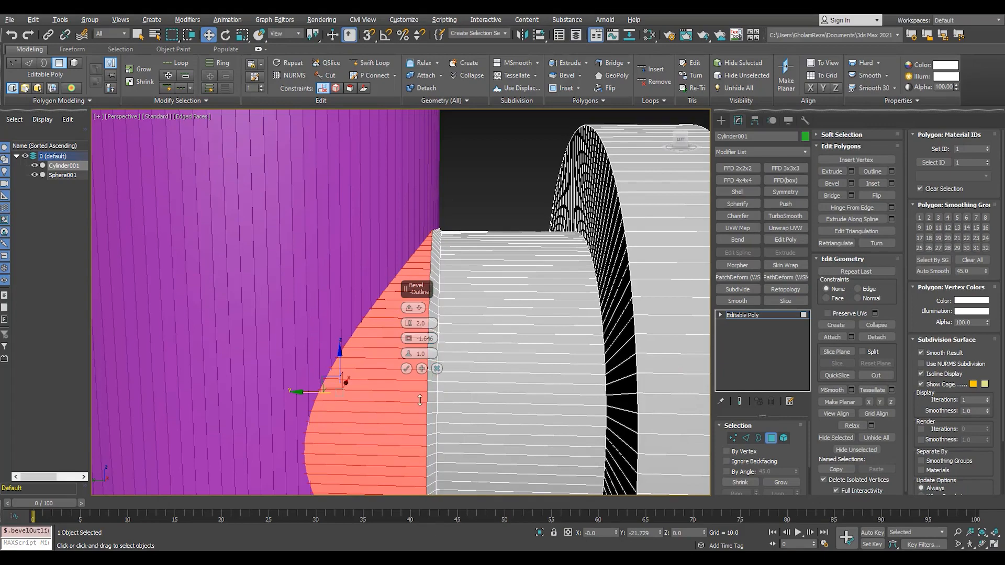
pyautogui.moveTo(409, 323); pyautogui.dragTo(410, 247)
pyautogui.scroll(-5, 332, 260)
pyautogui.keyDown('alt'); pyautogui.moveTo(331, 260); pyautogui.dragTo(355, 274, button='middle'); pyautogui.keyUp('alt')
pyautogui.scroll(3, 355, 273)
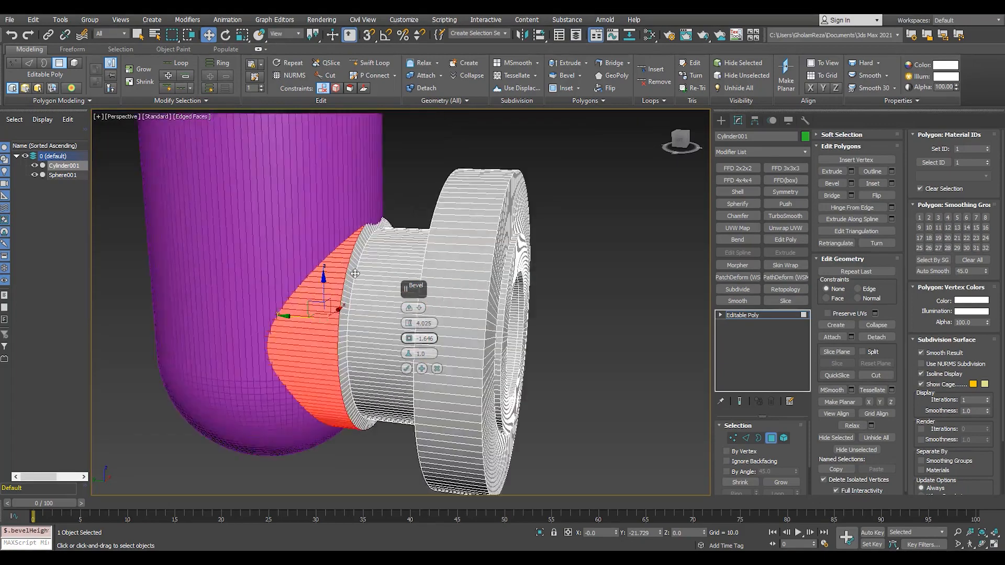
pyautogui.scroll(3, 356, 277)
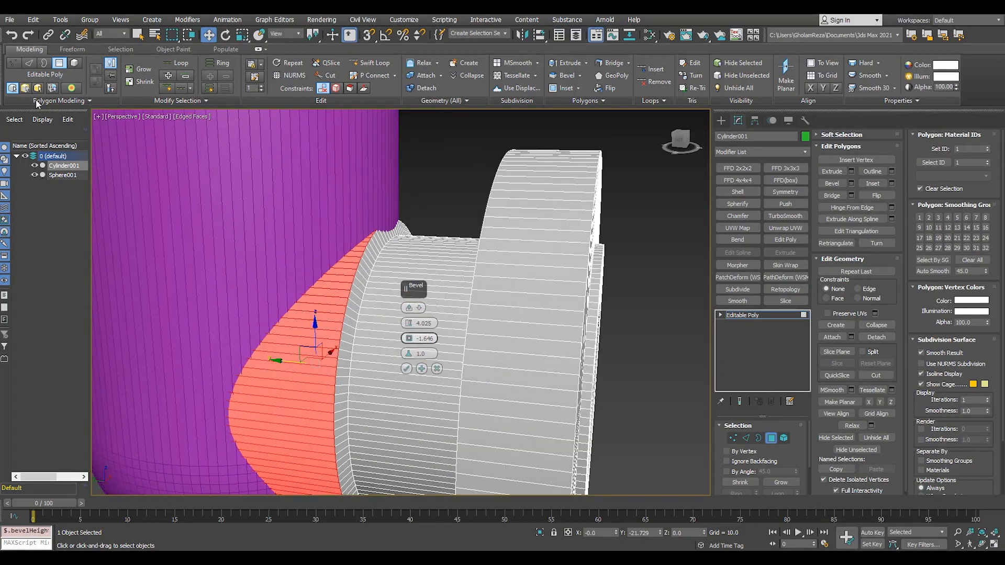
pyautogui.click(438, 370)
pyautogui.scroll(-5, 439, 372)
pyautogui.keyDown('alt'); pyautogui.moveTo(440, 374); pyautogui.dragTo(483, 404, button='middle'); pyautogui.keyUp('alt')
pyautogui.scroll(-3, 482, 404)
pyautogui.click(484, 405)
pyautogui.click(739, 316)
# - Select the capsule body's open upper border and scale a copy of it outward to form a flat rim
pyautogui.keyDown('alt'); pyautogui.moveTo(492, 320); pyautogui.dragTo(428, 292, button='middle'); pyautogui.keyUp('alt')
pyautogui.moveTo(444, 237); pyautogui.dragTo(431, 246, button='middle')
pyautogui.click(431, 246)
pyautogui.press('3')
pyautogui.scroll(5, 430, 246)
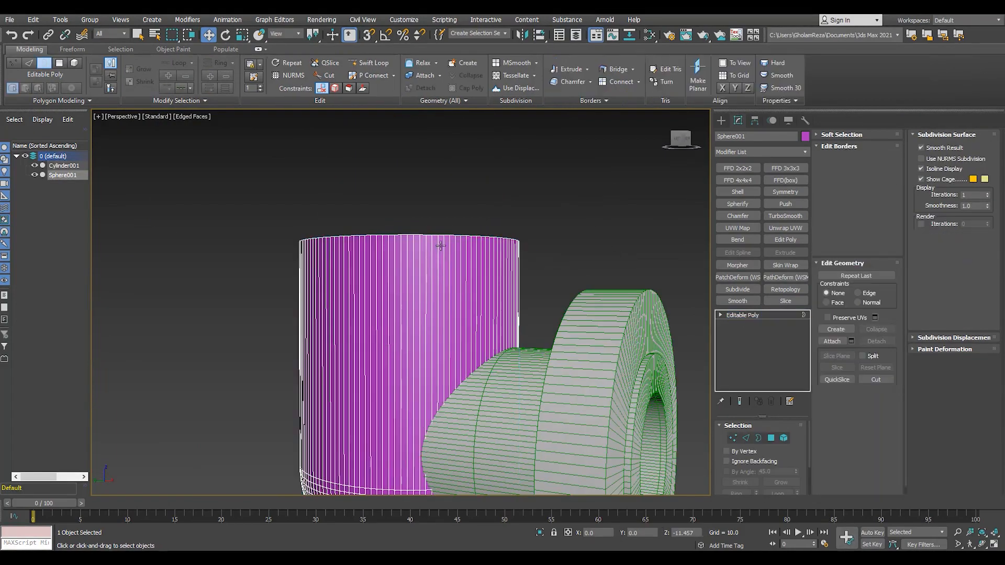
pyautogui.click(438, 236)
pyautogui.scroll(3, 457, 222)
pyautogui.press('r')
pyautogui.keyDown('shift'); pyautogui.moveTo(377, 250); pyautogui.dragTo(390, 231); pyautogui.keyUp('shift')
# - Extrude the rim's outer border upward about 20 units to form a collar wall
pyautogui.press('w')
pyautogui.moveTo(386, 247); pyautogui.dragTo(379, 269, button='middle')
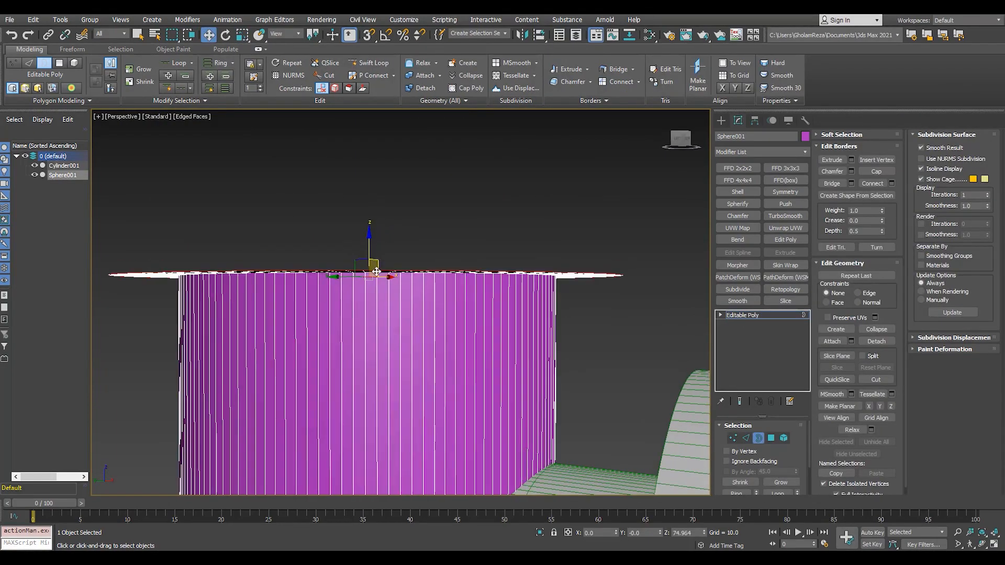
pyautogui.keyDown('shift'); pyautogui.moveTo(369, 251); pyautogui.dragTo(387, 162); pyautogui.keyUp('shift')
pyautogui.keyDown('alt'); pyautogui.moveTo(388, 163); pyautogui.dragTo(419, 221, button='middle'); pyautogui.keyUp('alt')
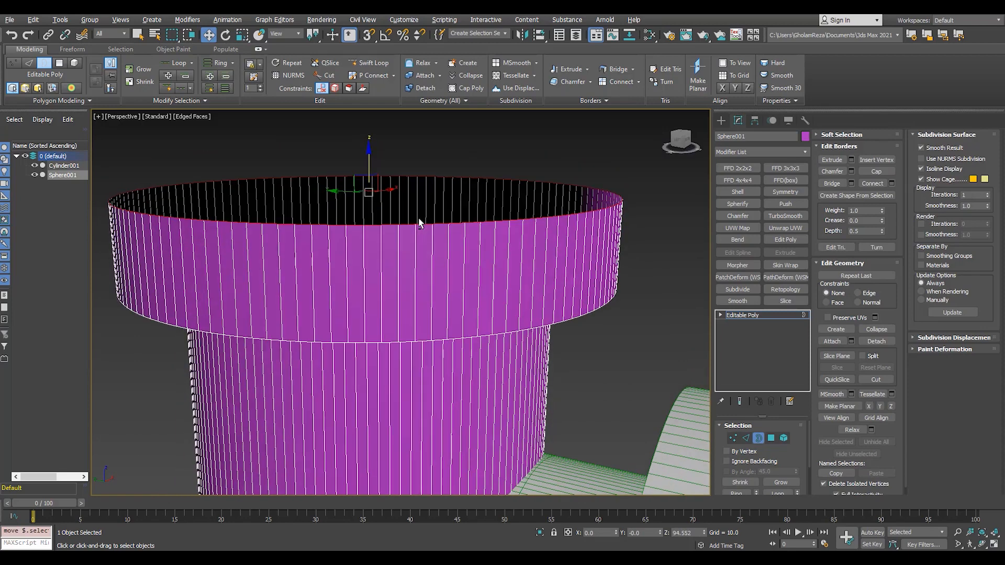
# - Connect the collar wall's vertical edges with one edge loop at mid-height
pyautogui.press('2')
pyautogui.click(433, 283)
pyautogui.hotkey('alt', 'r')
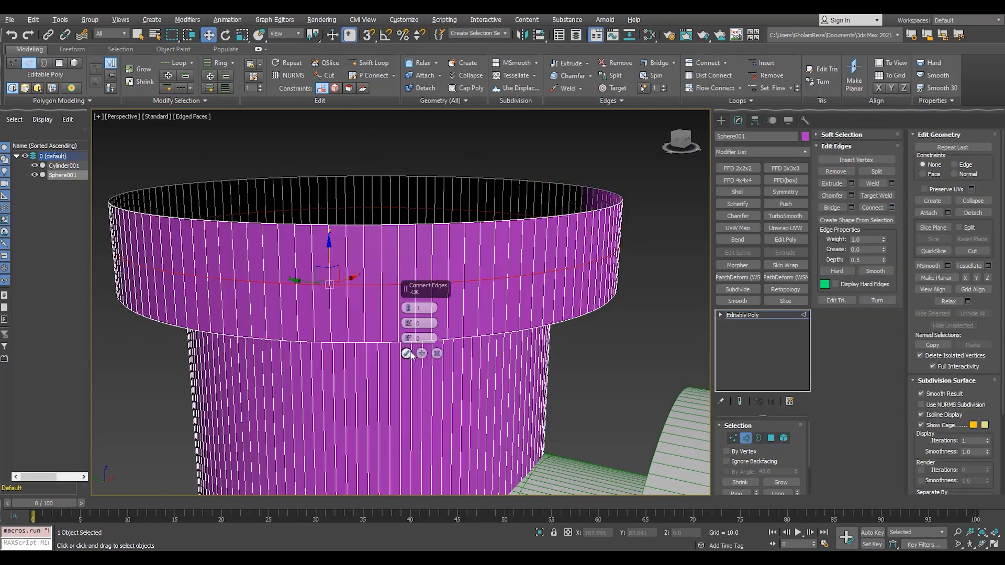
pyautogui.click(407, 352)
# - Assign the standard material Material #25 to the capsule body
pyautogui.click(650, 36)
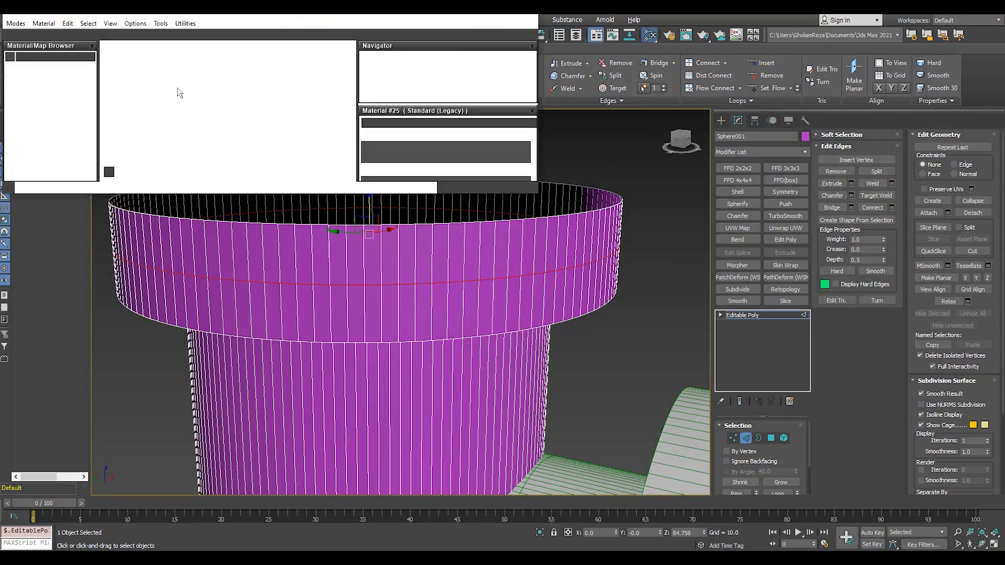
pyautogui.click(48, 36)
pyautogui.click(532, 16)
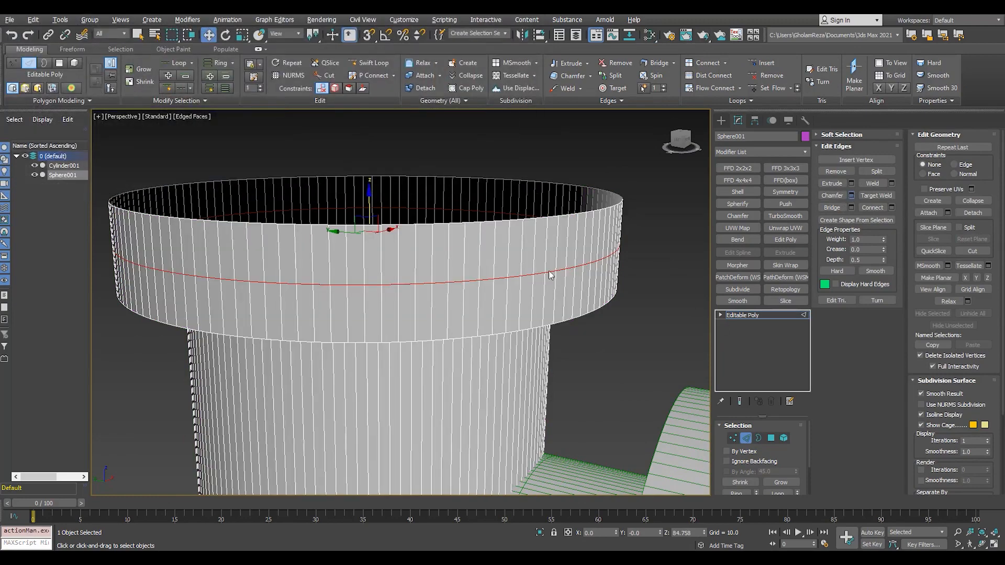
# - Chamfer the collar wall's mid-height edge loop by about 0.63 with one segment
pyautogui.hotkey('ctrl', 'shift', 'c')
pyautogui.keyDown('alt'); pyautogui.moveTo(494, 282); pyautogui.dragTo(484, 264, button='middle'); pyautogui.keyUp('alt')
pyautogui.scroll(2, 485, 264)
pyautogui.moveTo(410, 323); pyautogui.dragTo(413, 301)
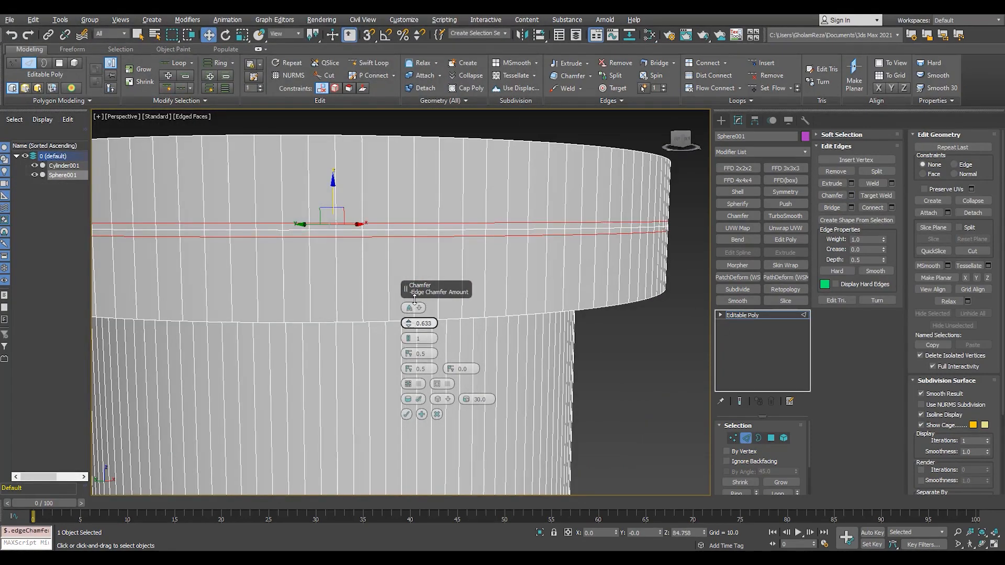
pyautogui.click(406, 414)
# - Select the polygon band around the chamfered loop and bevel it inward with a height of about -1.21 to form a groove
pyautogui.doubleClick(429, 231)
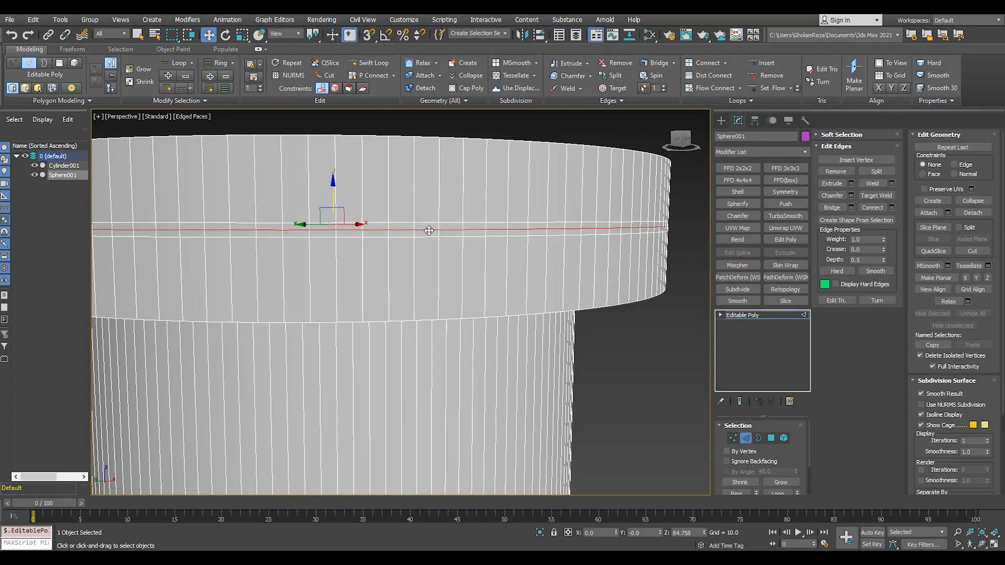
pyautogui.keyDown('ctrl'); pyautogui.click(771, 439); pyautogui.keyUp('ctrl')
pyautogui.hotkey('ctrl', 'shift', 'b')
pyautogui.click(418, 307)
pyautogui.click(443, 330)
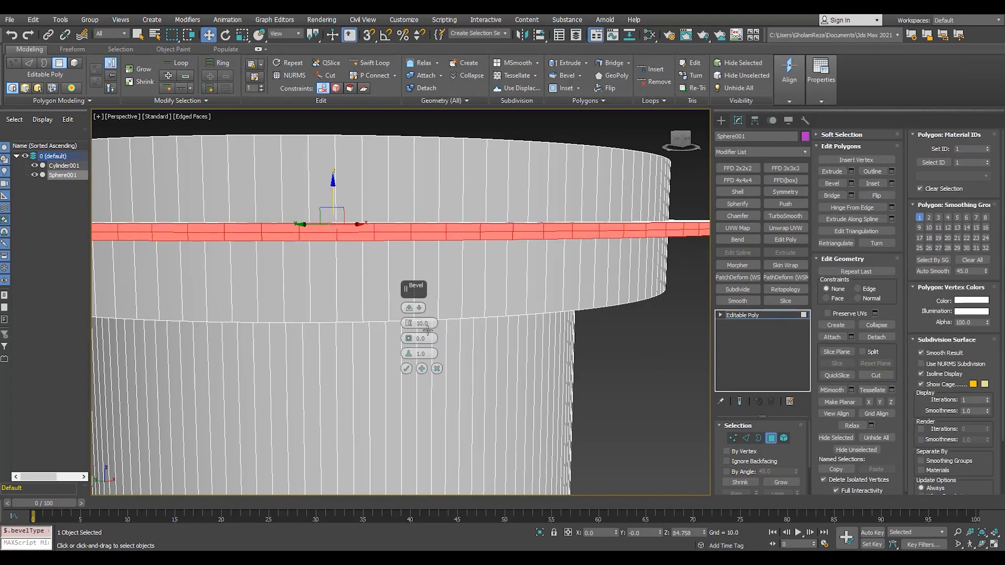
pyautogui.moveTo(409, 324); pyautogui.dragTo(410, 352)
pyautogui.keyDown('alt'); pyautogui.moveTo(413, 355); pyautogui.dragTo(429, 370, button='middle'); pyautogui.keyUp('alt')
pyautogui.scroll(2, 429, 369)
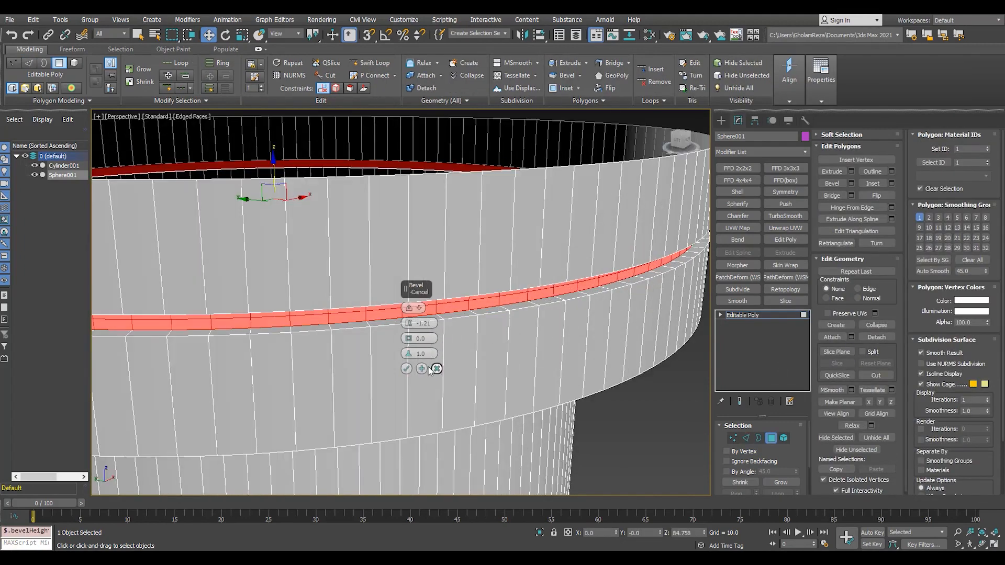
pyautogui.click(407, 369)
# - Select the collar's open upper border and scale a copy of it inward to form a flat top ring
pyautogui.scroll(-4, 512, 288)
pyautogui.keyDown('alt'); pyautogui.moveTo(538, 269); pyautogui.dragTo(568, 253, button='middle'); pyautogui.keyUp('alt')
pyautogui.press('3')
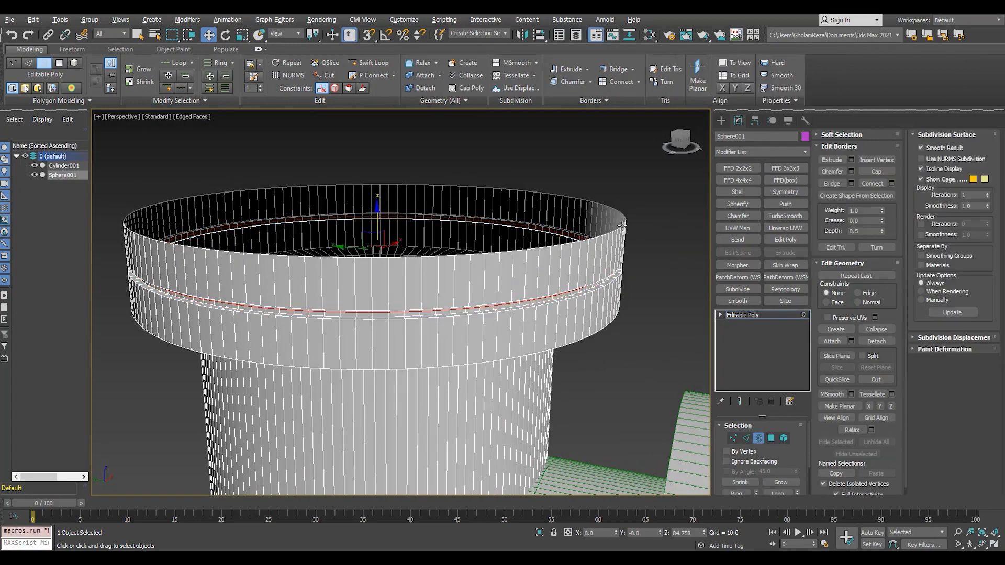
pyautogui.click(564, 245)
pyautogui.press('r')
pyautogui.keyDown('shift'); pyautogui.moveTo(383, 203); pyautogui.dragTo(389, 236); pyautogui.keyUp('shift')
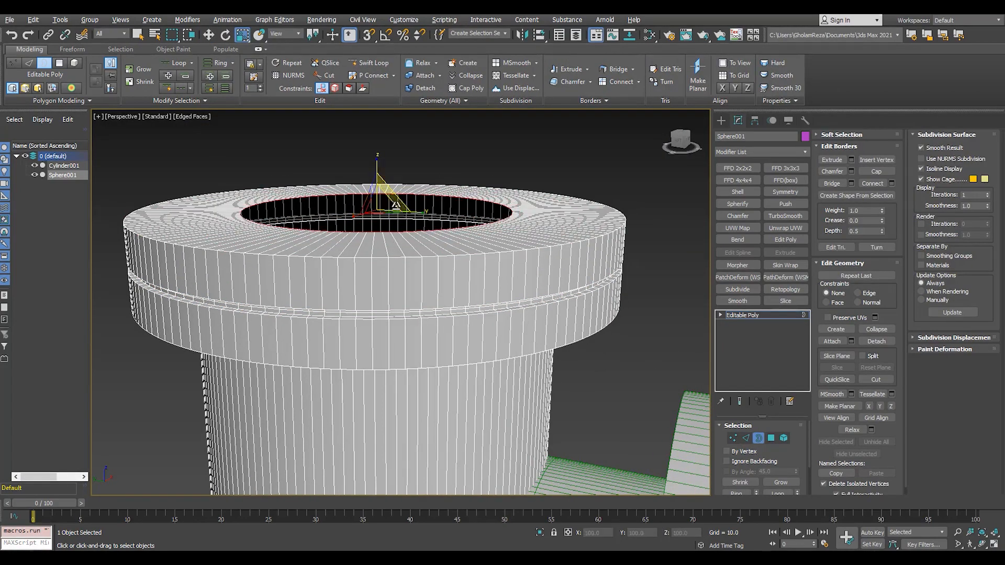
# - Extrude the top ring's inner border upward and scale it narrower to form a sloped conical wall
pyautogui.keyDown('alt'); pyautogui.moveTo(399, 208); pyautogui.dragTo(396, 216, button='middle'); pyautogui.keyUp('alt')
pyautogui.press('w')
pyautogui.moveTo(374, 205); pyautogui.dragTo(373, 153)
pyautogui.scroll(3, 314, 256)
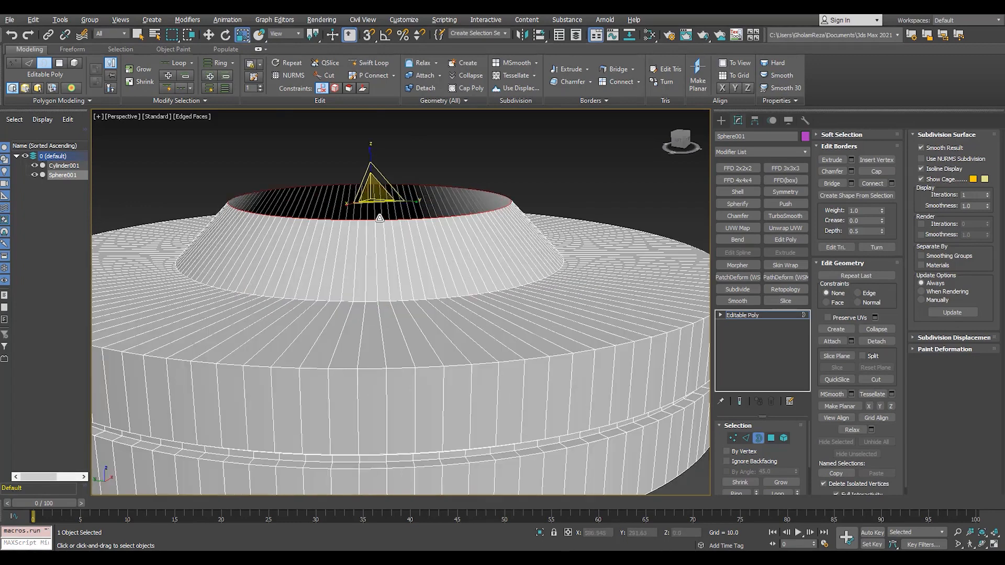
# - Connect the conical wall's slanted edges with one edge loop and raise that loop slightly to bulge the profile
pyautogui.press('2')
pyautogui.click(315, 256)
pyautogui.hotkey('alt', 'r')
pyautogui.hotkey('ctrl', 'shift', 'e')
pyautogui.moveTo(371, 194); pyautogui.dragTo(371, 186)
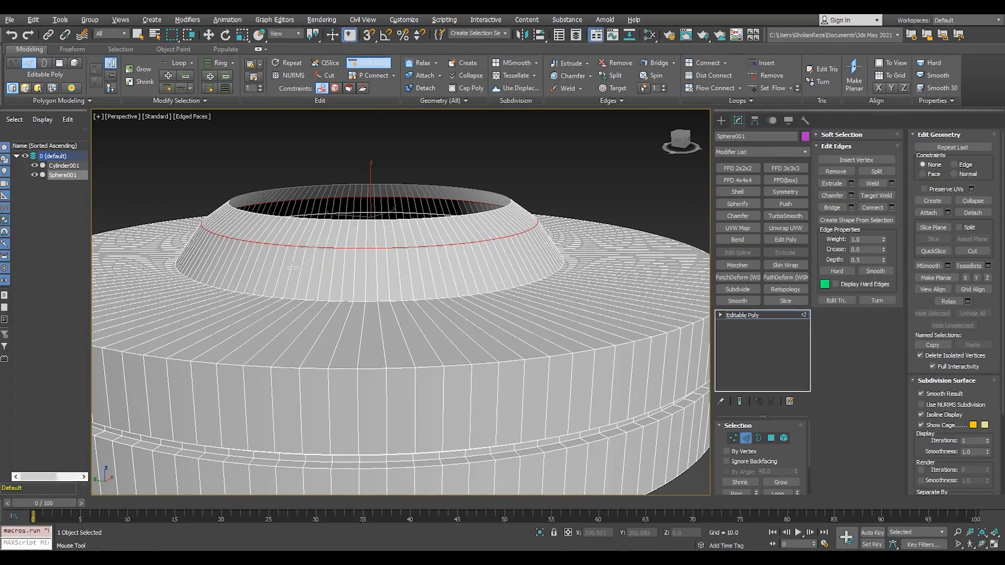
# - Connect the slanted edges of the conical wall's lower band with one loop and raise it slightly
pyautogui.click(392, 282)
pyautogui.hotkey('alt', 'r')
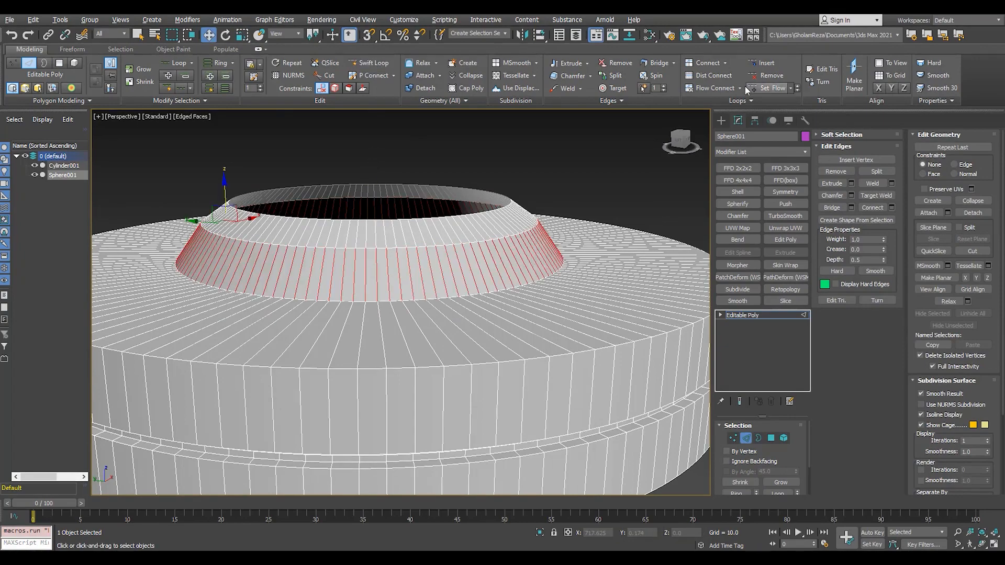
pyautogui.hotkey('ctrl', 'shift', 'e')
pyautogui.scroll(3, 527, 242)
pyautogui.keyDown('alt'); pyautogui.moveTo(527, 242); pyautogui.dragTo(516, 236, button='middle'); pyautogui.keyUp('alt')
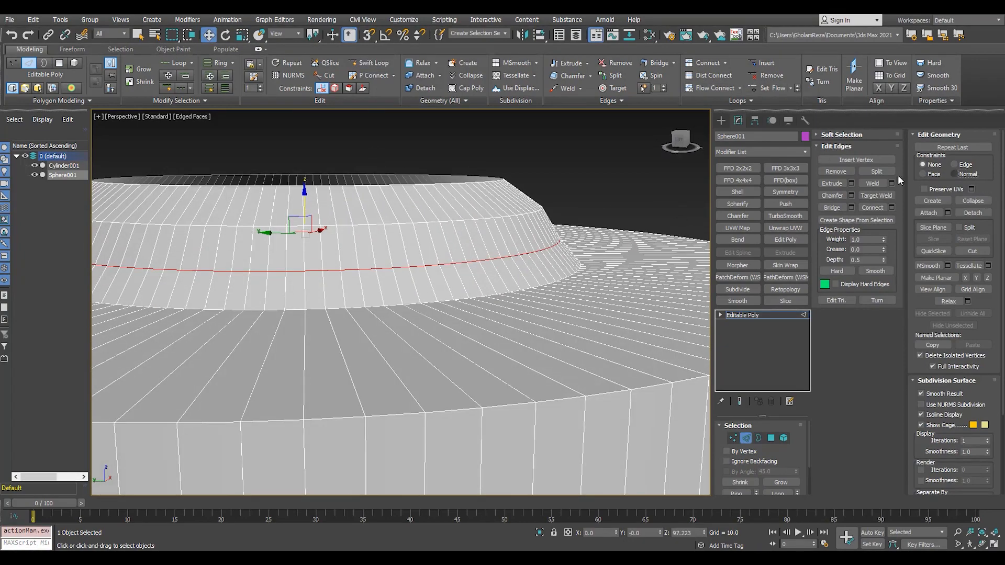
pyautogui.moveTo(306, 197); pyautogui.dragTo(306, 193)
# - Insert additional edge loops between the existing ones from the dome's base to its upper edge with Swift Loop
pyautogui.keyDown('alt'); pyautogui.moveTo(459, 200); pyautogui.dragTo(463, 208, button='middle'); pyautogui.keyUp('alt')
pyautogui.hotkey('alt', '1')
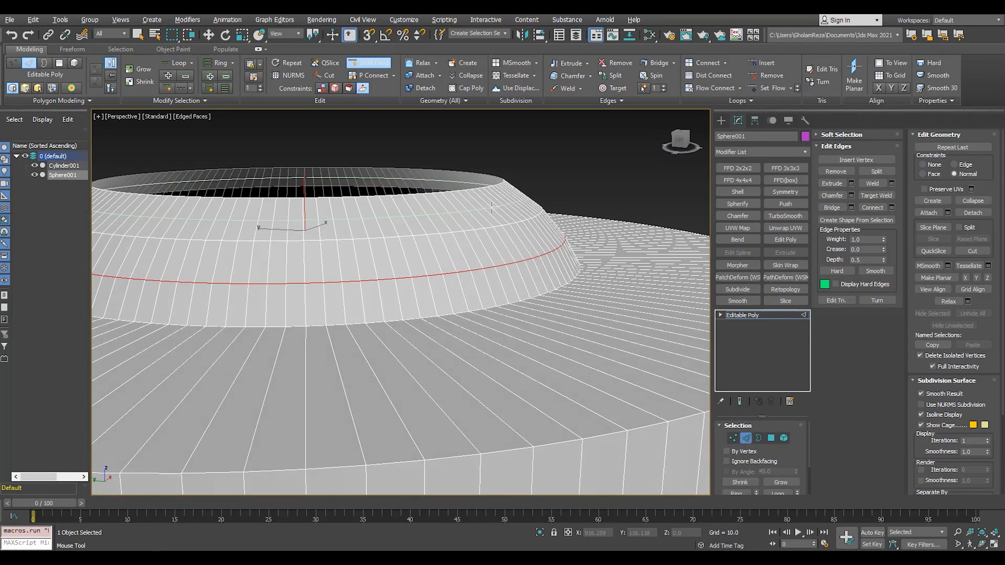
pyautogui.click(493, 207)
pyautogui.click(522, 241)
pyautogui.keyDown('alt'); pyautogui.moveTo(534, 304); pyautogui.dragTo(240, 262, button='middle'); pyautogui.keyUp('alt')
pyautogui.click(218, 277)
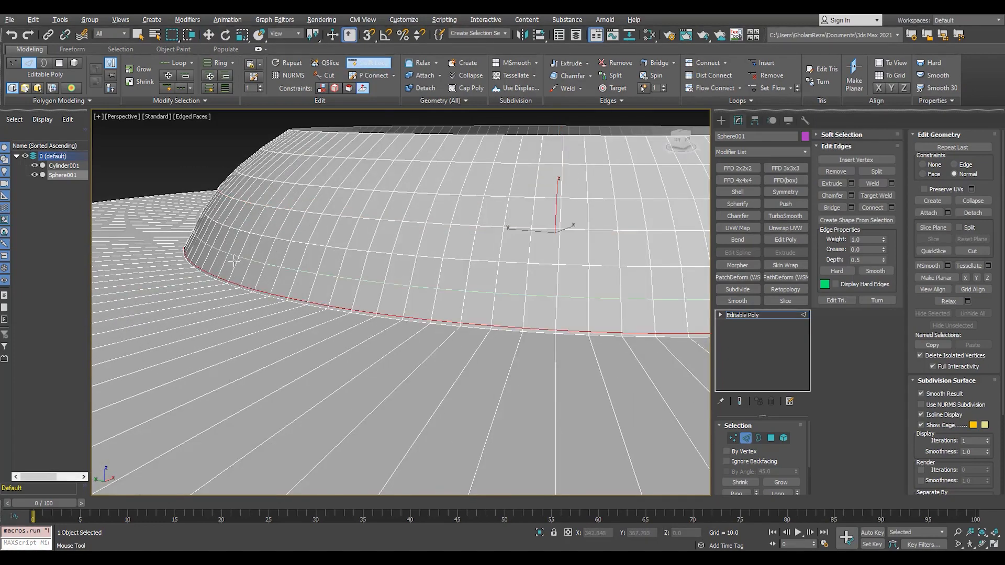
pyautogui.click(319, 152)
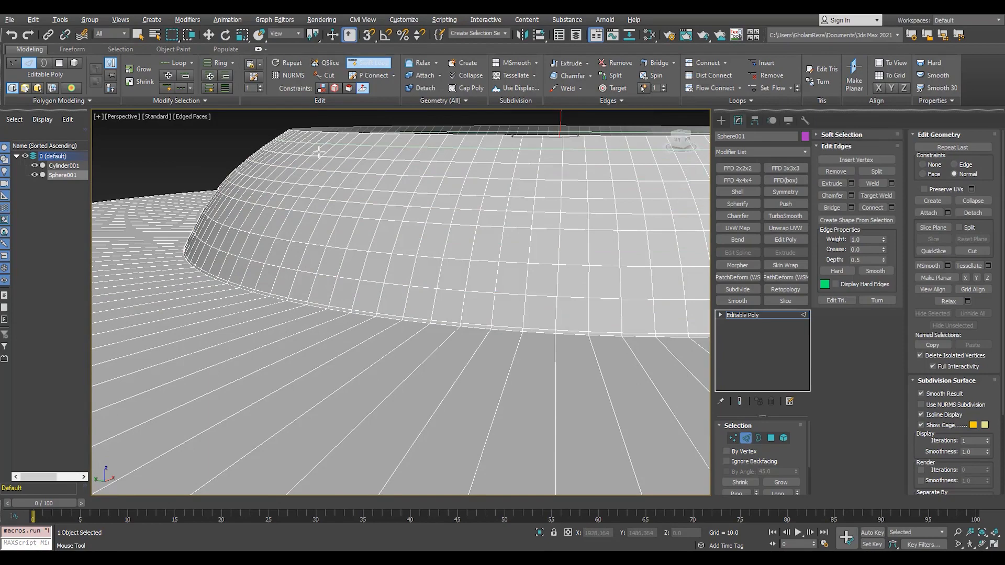
pyautogui.click(273, 222)
pyautogui.click(227, 265)
pyautogui.moveTo(220, 275); pyautogui.dragTo(212, 361, button='middle')
pyautogui.scroll(3, 204, 366)
pyautogui.rightClick(168, 432)
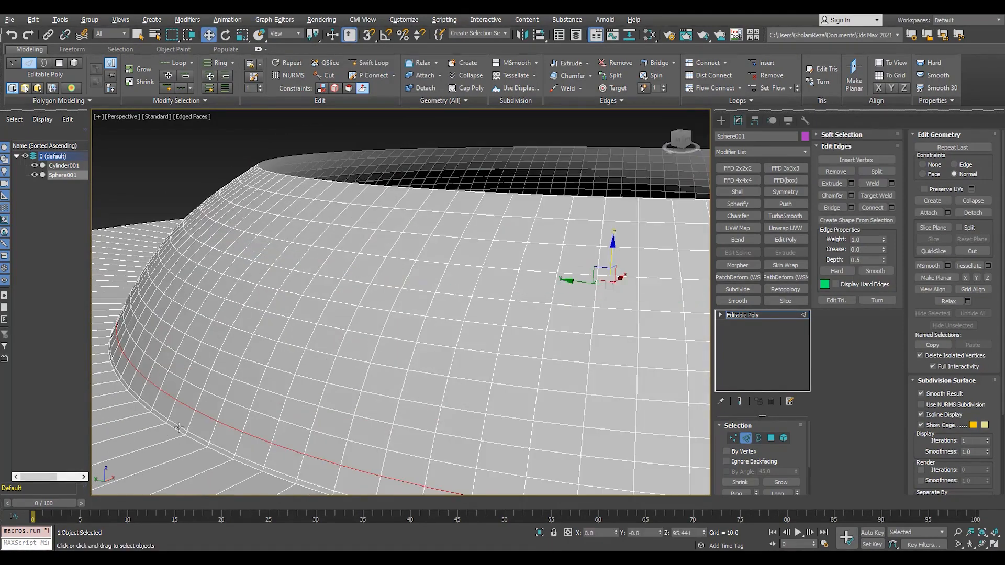
pyautogui.scroll(-6, 285, 367)
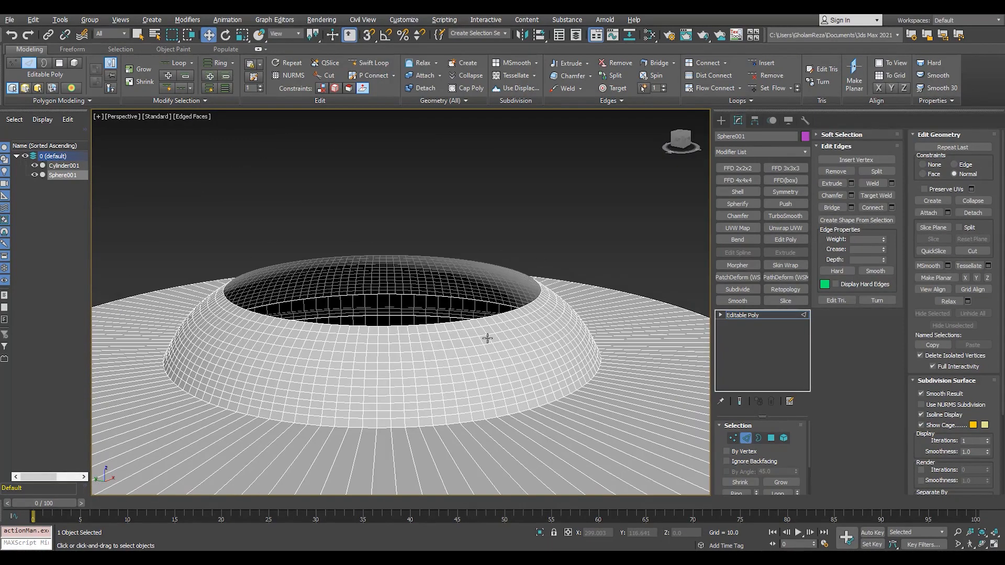
# - With constraints set to None, scale a copy of the dome's upper border inward to about 87% and extrude it up about 22 units
pyautogui.press('3')
pyautogui.click(507, 306)
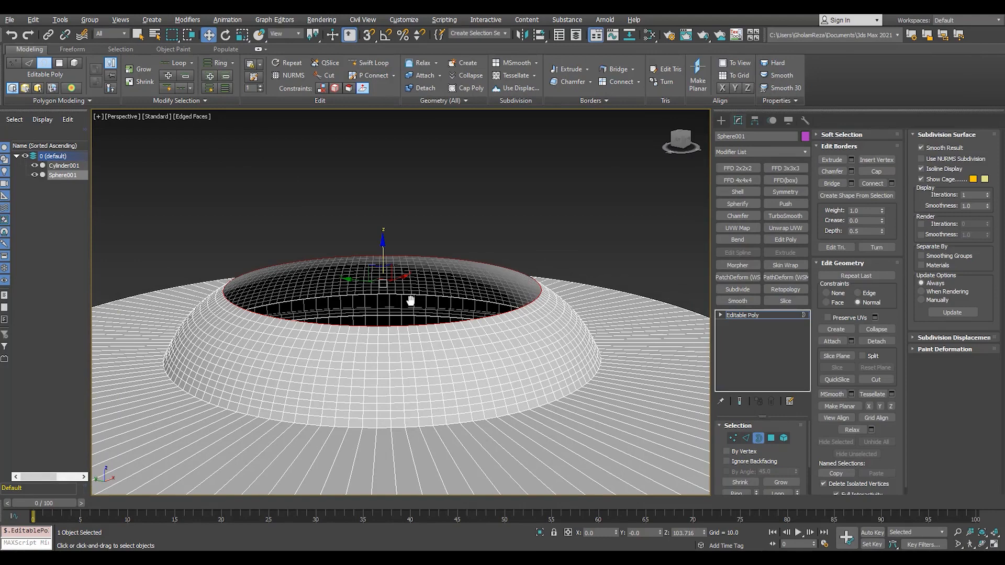
pyautogui.press('r')
pyautogui.scroll(2, 388, 350)
pyautogui.keyDown('shift'); pyautogui.moveTo(386, 256); pyautogui.dragTo(389, 264); pyautogui.keyUp('shift')
pyautogui.hotkey('ctrl', 'z')
pyautogui.click(832, 293)
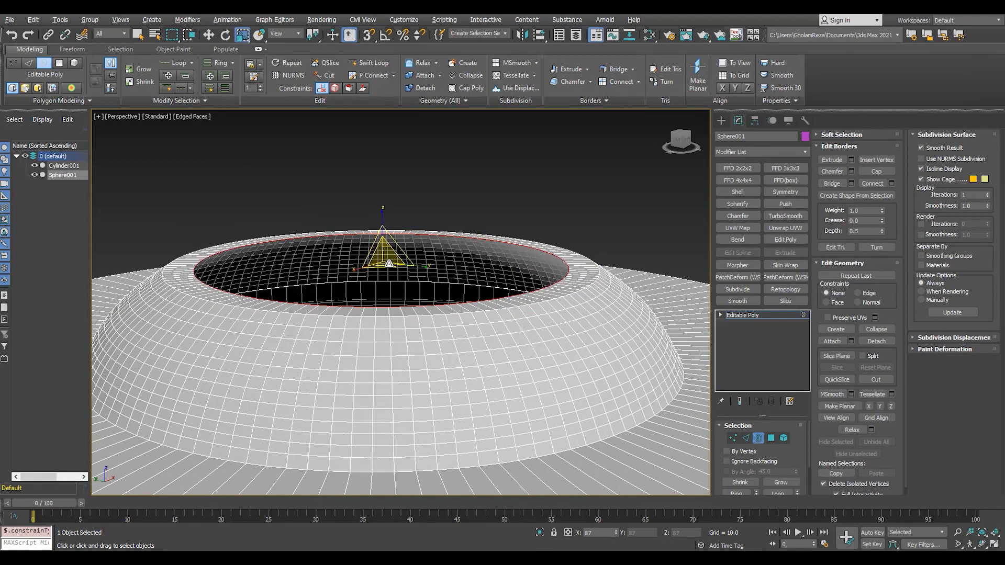
pyautogui.scroll(-2, 386, 257)
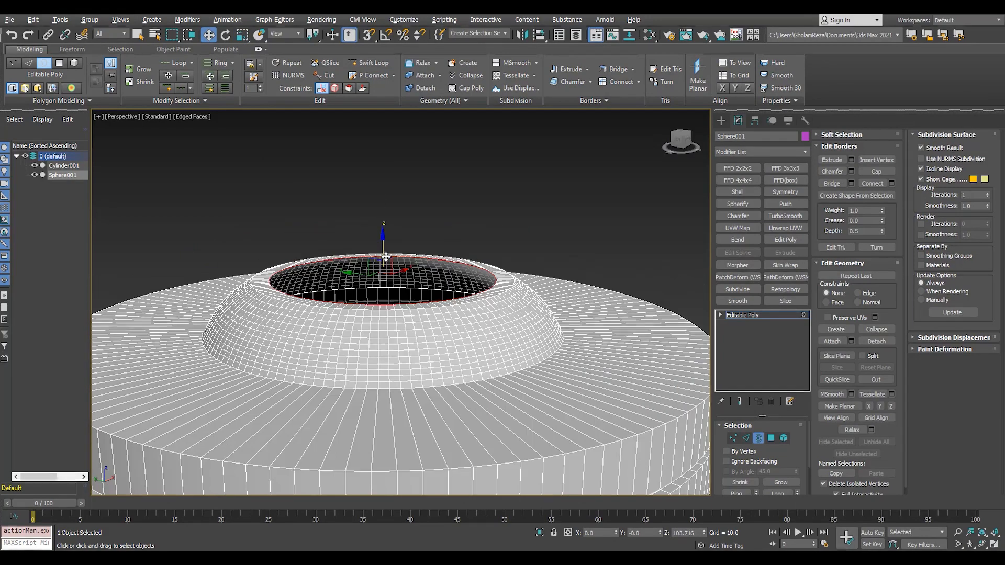
pyautogui.keyDown('shift'); pyautogui.moveTo(388, 250); pyautogui.dragTo(391, 131); pyautogui.keyUp('shift')
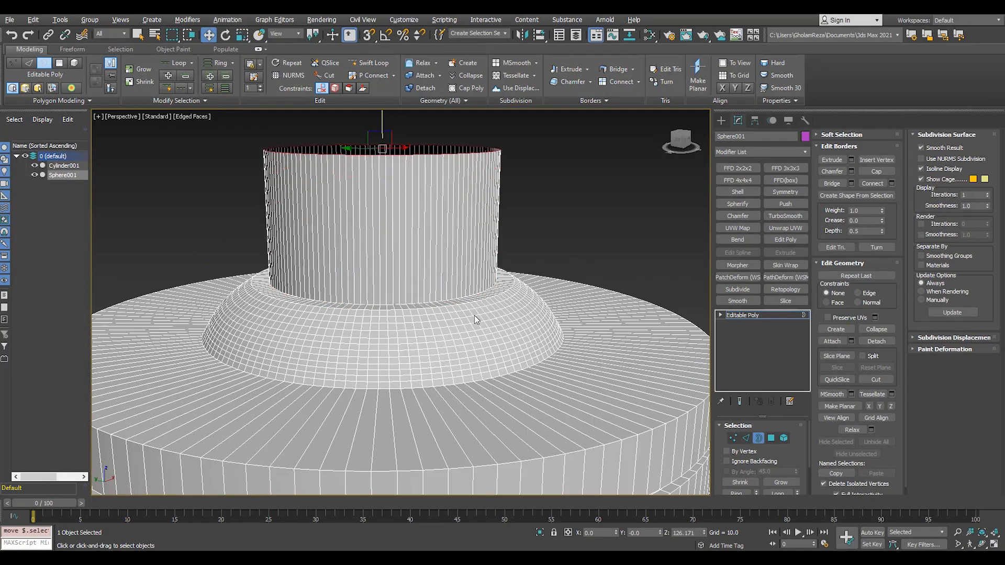
# - Try to scale the edge loop at the base of the upper neck
pyautogui.scroll(4, 466, 296)
pyautogui.press('2')
pyautogui.doubleClick(463, 277)
pyautogui.scroll(-3, 463, 277)
pyautogui.press('r')
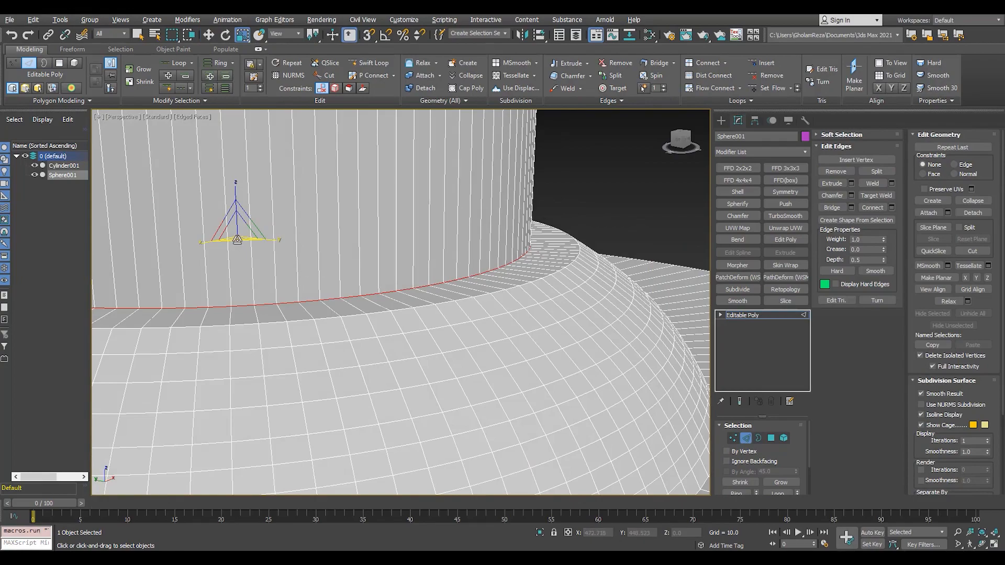
pyautogui.keyDown('alt'); pyautogui.moveTo(240, 242); pyautogui.dragTo(246, 248, button='middle'); pyautogui.keyUp('alt')
pyautogui.moveTo(246, 247); pyautogui.dragTo(246, 261)
pyautogui.scroll(-4, 246, 261)
pyautogui.hotkey('ctrl', 'z')
# - Select the upper neck's entire ring of wall polygons and scale it slightly narrower
pyautogui.press('4')
pyautogui.click(334, 301)
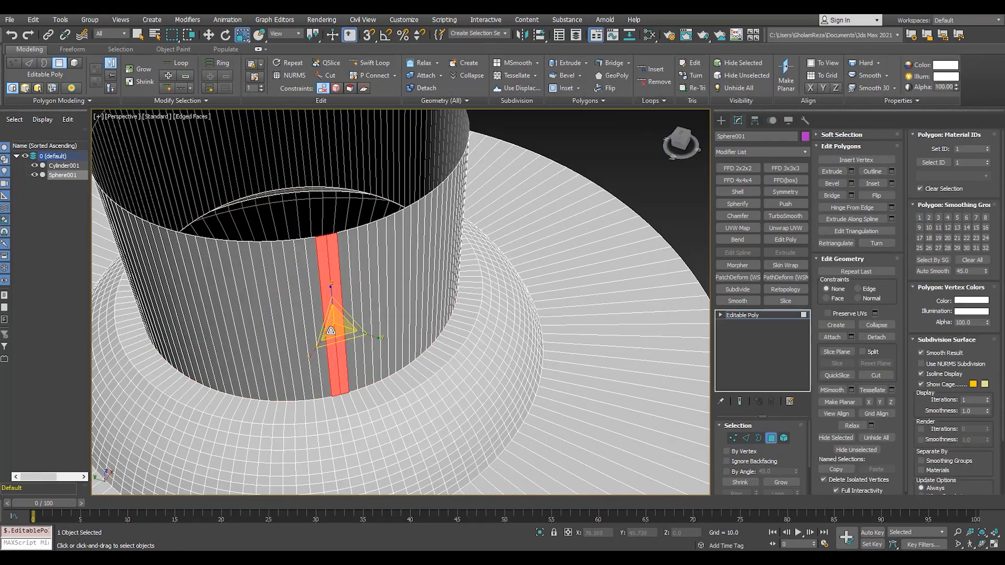
pyautogui.keyDown('shift'); pyautogui.click(324, 299); pyautogui.keyUp('shift')
pyautogui.moveTo(294, 223); pyautogui.dragTo(294, 235)
pyautogui.hotkey('alt', 'w')
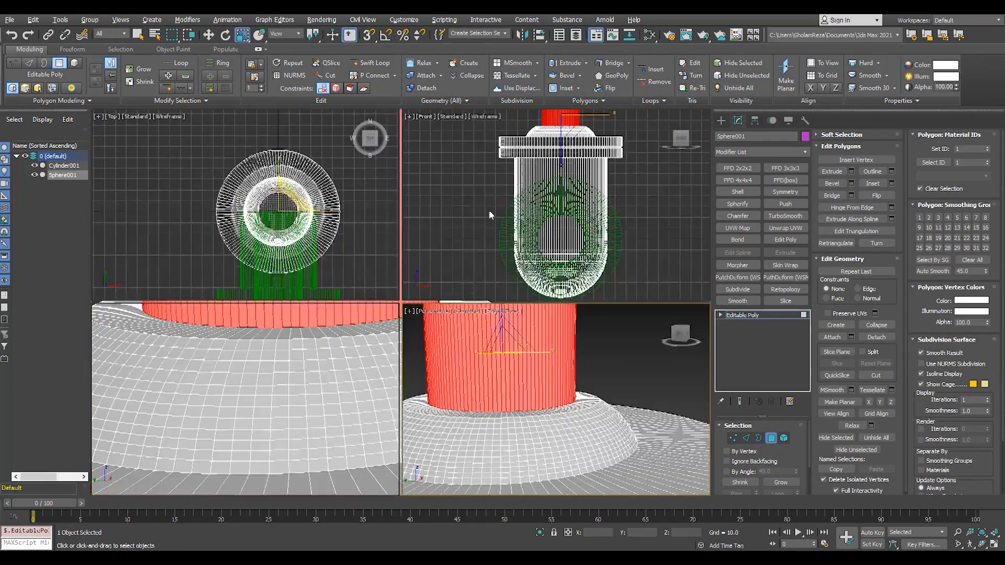
pyautogui.middleClick(489, 213)
pyautogui.hotkey('alt', 'w')
pyautogui.press('z')
pyautogui.hotkey('alt', 'w')
pyautogui.middleClick(592, 457)
pyautogui.hotkey('alt', 'w')
# - Chamfer the edge loop at the upper neck's base by about 1.8 with three segments
pyautogui.press('2')
pyautogui.scroll(4, 370, 334)
pyautogui.click(367, 335)
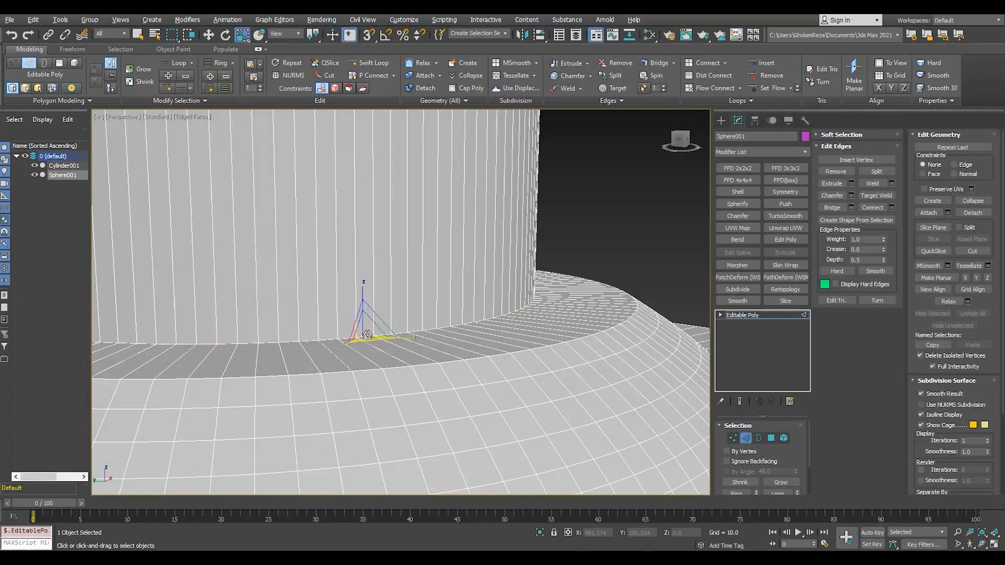
pyautogui.click(851, 194)
pyautogui.moveTo(408, 323)
pyautogui.mouseDown()
pyautogui.moveTo(409, 308)
pyautogui.moveTo(409, 340)
pyautogui.moveTo(411, 298)
pyautogui.mouseUp()
pyautogui.press('F4')
pyautogui.press('F4')
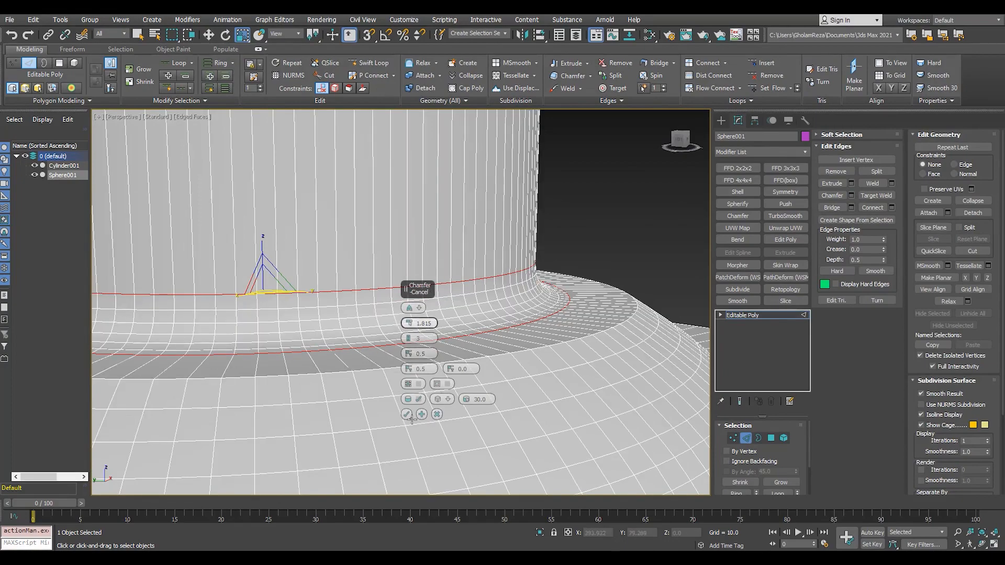
pyautogui.click(407, 414)
# - Insert edge loops with Swift Loop on the flat ring between the neck's chamfer and the dome's edge
pyautogui.scroll(-5, 407, 266)
pyautogui.moveTo(433, 311); pyautogui.dragTo(494, 225, button='middle')
pyautogui.scroll(4, 495, 225)
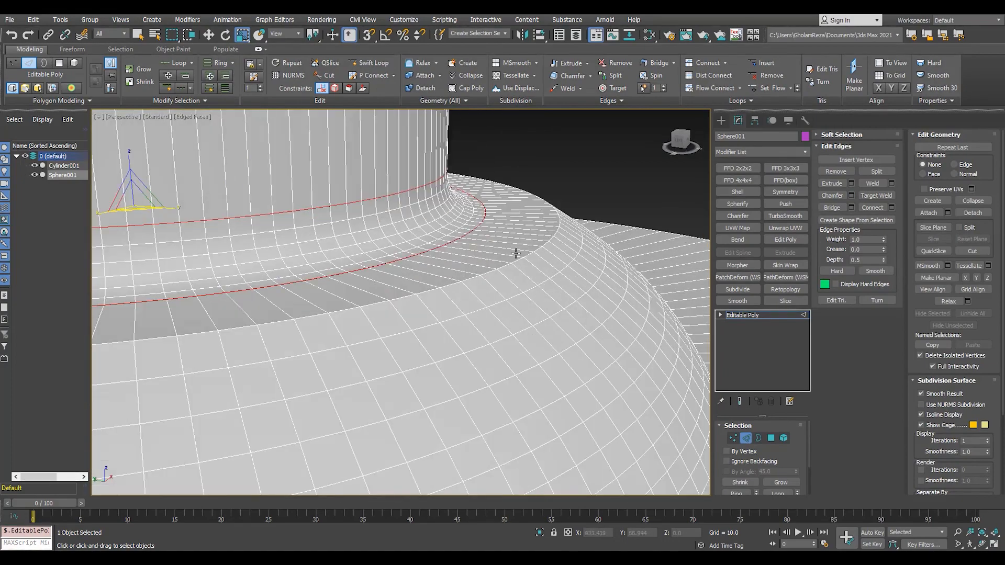
pyautogui.keyDown('alt'); pyautogui.moveTo(545, 251); pyautogui.dragTo(515, 261, button='middle'); pyautogui.keyUp('alt')
pyautogui.hotkey('alt', '1')
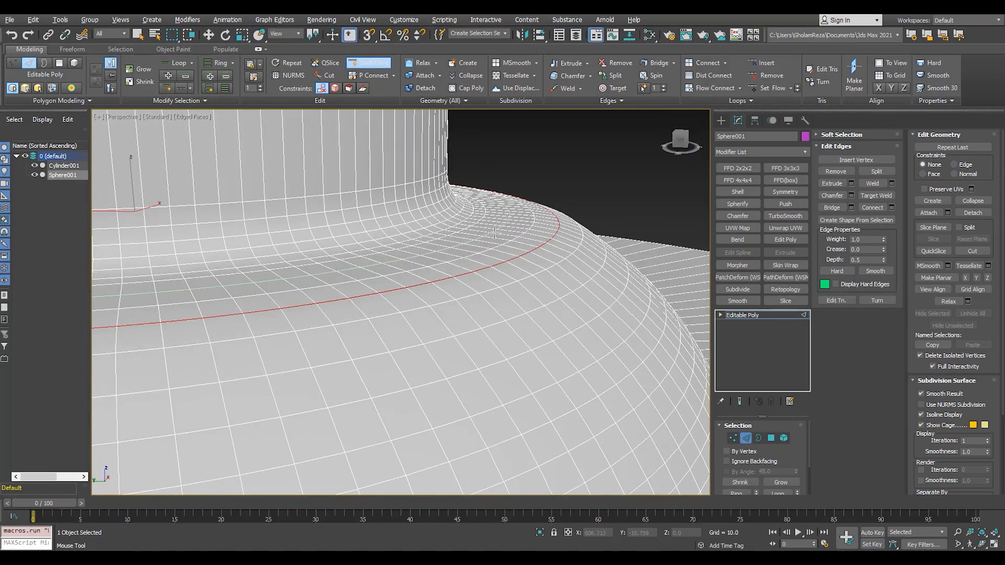
pyautogui.click(494, 233)
pyautogui.rightClick(494, 233)
pyautogui.scroll(-5, 492, 233)
pyautogui.click(433, 260)
pyautogui.press('F4')
pyautogui.keyDown('alt'); pyautogui.moveTo(433, 260); pyautogui.dragTo(385, 249, button='middle'); pyautogui.keyUp('alt')
pyautogui.scroll(5, 315, 235)
pyautogui.press('F4')
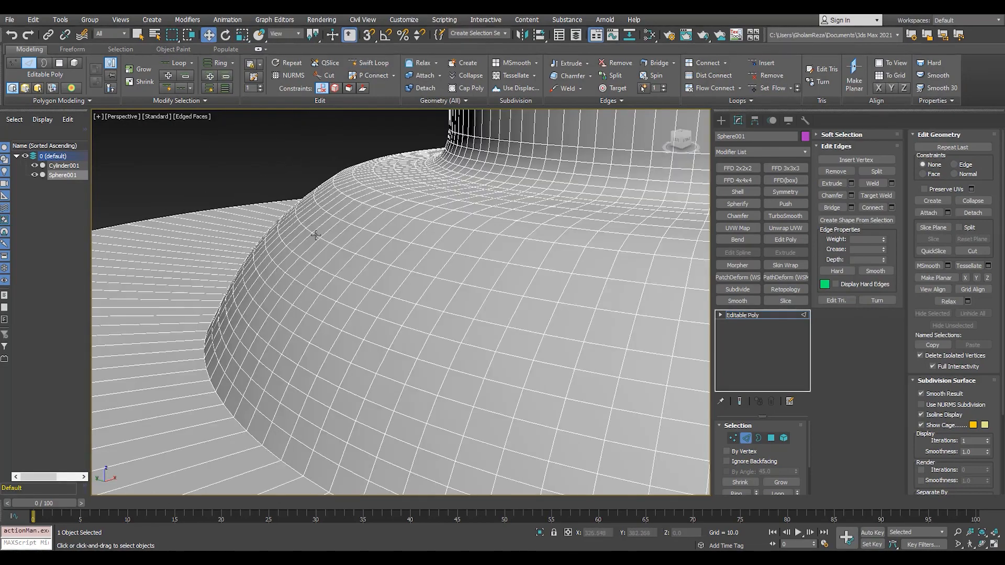
# - Select an edge loop on the dome's upper shoulder, apply Set Flow to it, and check the shading without edges
pyautogui.scroll(3, 324, 220)
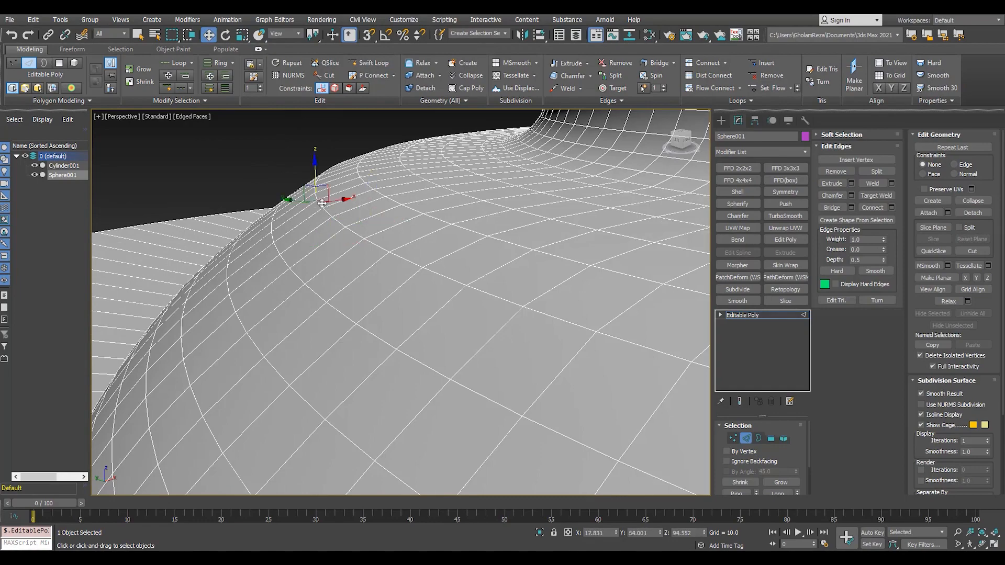
pyautogui.doubleClick(322, 203)
pyautogui.keyDown('alt'); pyautogui.moveTo(322, 203); pyautogui.dragTo(337, 183, button='middle'); pyautogui.keyUp('alt')
pyautogui.press('F3')
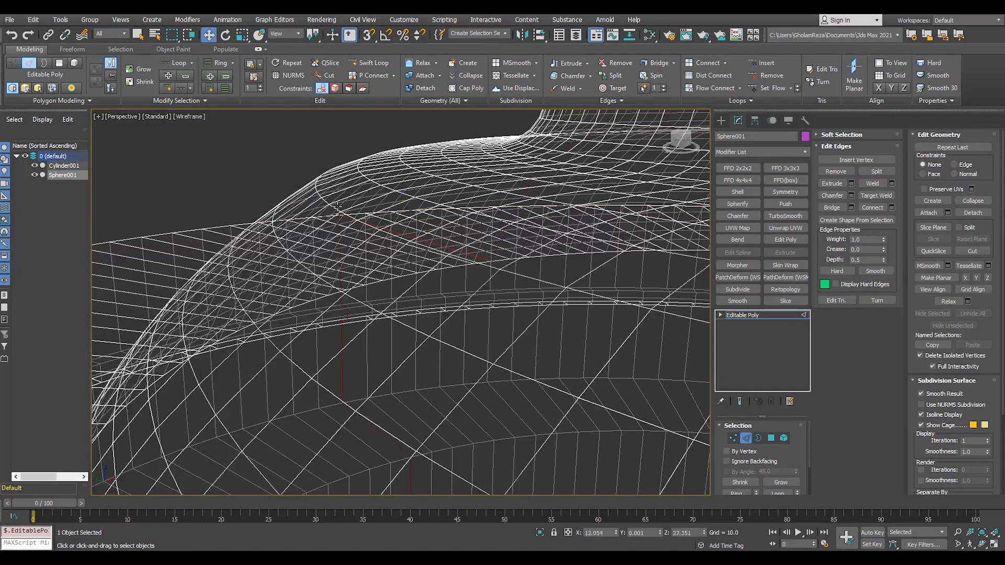
pyautogui.press('F3')
pyautogui.click(777, 91)
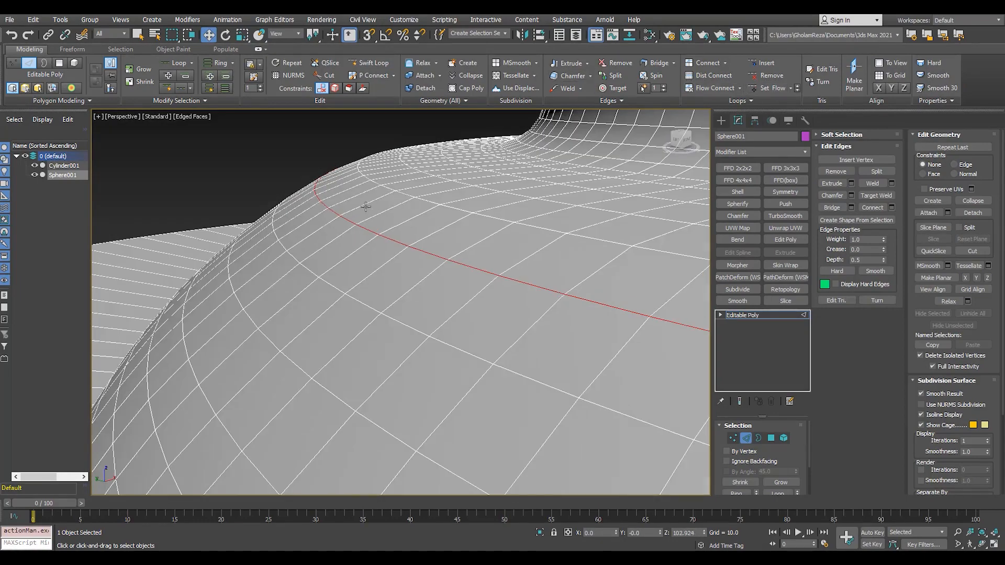
pyautogui.keyDown('alt'); pyautogui.moveTo(361, 203); pyautogui.dragTo(290, 171, button='middle'); pyautogui.keyUp('alt')
pyautogui.click(290, 171)
pyautogui.press('F4')
pyautogui.scroll(-8, 290, 170)
pyautogui.scroll(5, 290, 173)
pyautogui.moveTo(380, 228); pyautogui.dragTo(503, 273, button='middle')
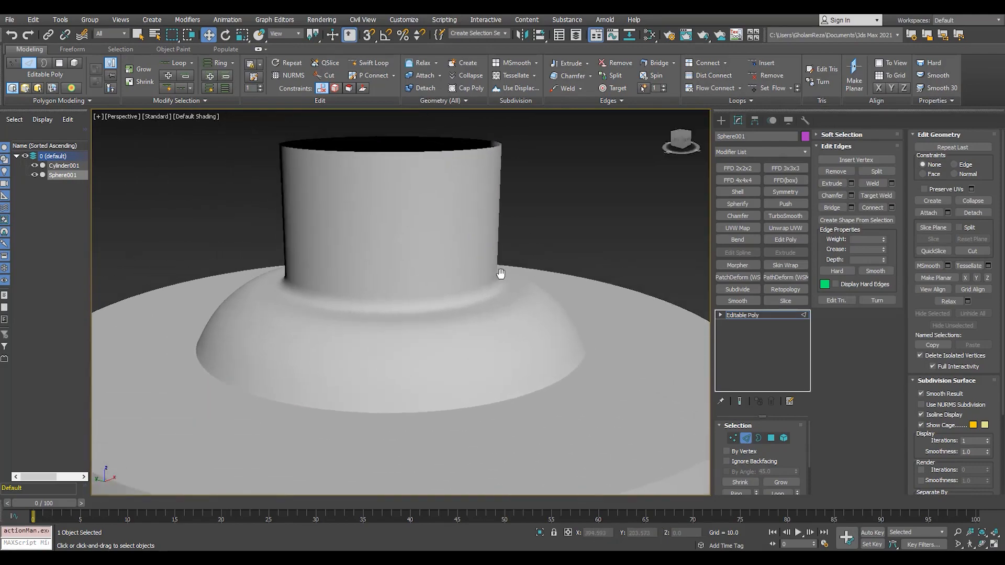
pyautogui.scroll(-3, 502, 274)
# - Create a cylinder beside the upper neck in the left view, with a radius of about 4.1 and a height of about 7.3
pyautogui.click(748, 314)
pyautogui.hotkey('alt', 'w')
pyautogui.click(561, 215)
pyautogui.hotkey('alt', 'w')
pyautogui.press('z')
pyautogui.scroll(6, 561, 212)
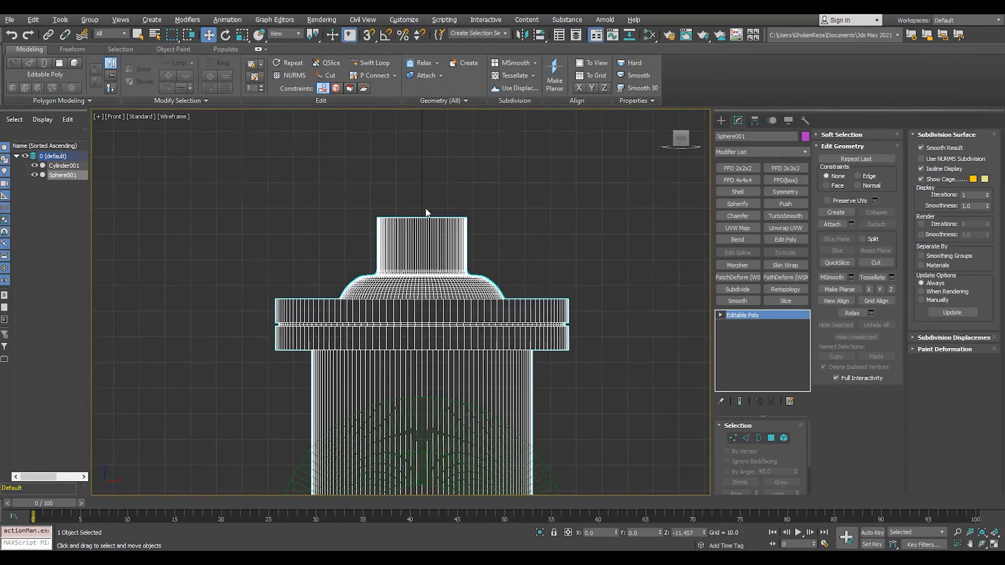
pyautogui.scroll(-6, 408, 230)
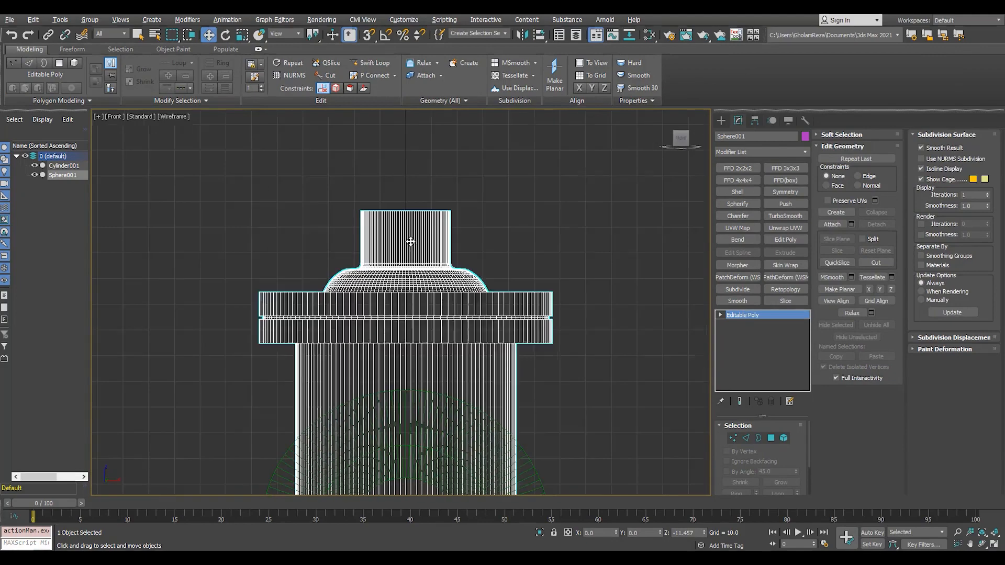
pyautogui.press('l')
pyautogui.scroll(-3, 379, 258)
pyautogui.scroll(9, 413, 210)
pyautogui.click(721, 120)
pyautogui.click(739, 205)
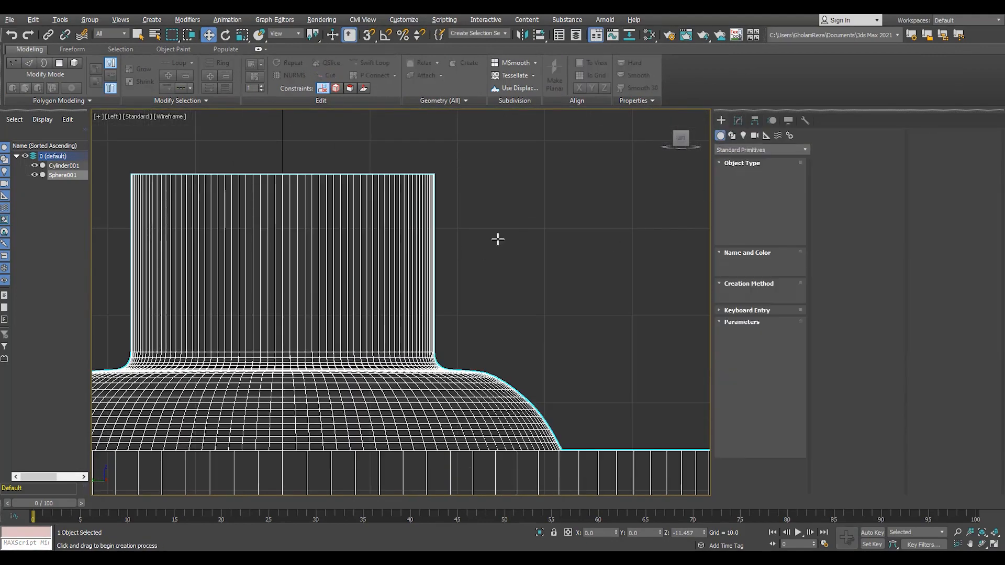
pyautogui.scroll(4, 515, 243)
pyautogui.scroll(-2, 520, 172)
pyautogui.moveTo(520, 172); pyautogui.dragTo(503, 277, button='middle')
pyautogui.moveTo(526, 252); pyautogui.dragTo(534, 291)
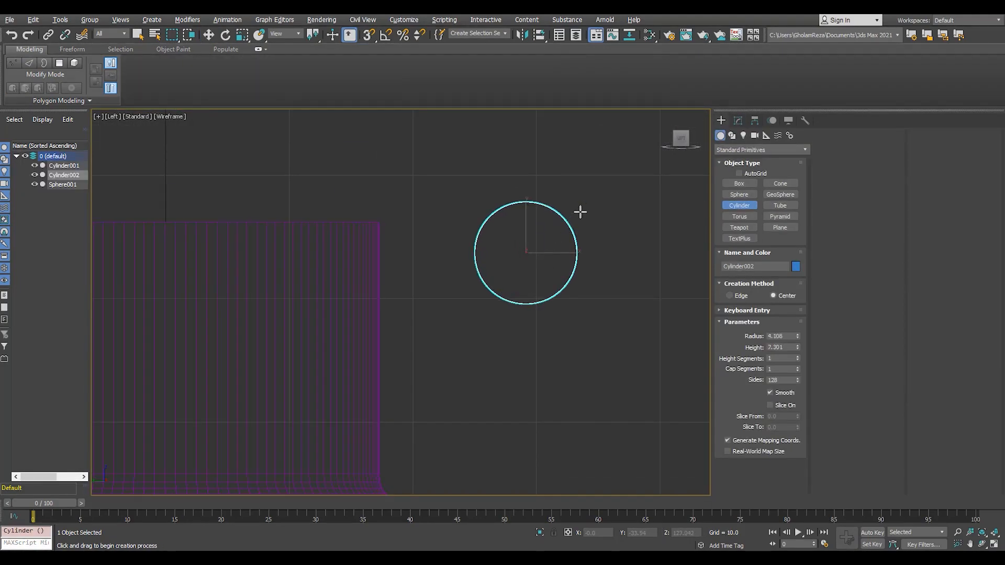
# - Set the new cylinder's sides to 32 and convert it to an editable poly
pyautogui.click(738, 120)
pyautogui.moveTo(782, 483); pyautogui.dragTo(695, 470)
pyautogui.write('32')
pyautogui.press('Return')
pyautogui.moveTo(516, 187); pyautogui.dragTo(504, 187, button='middle')
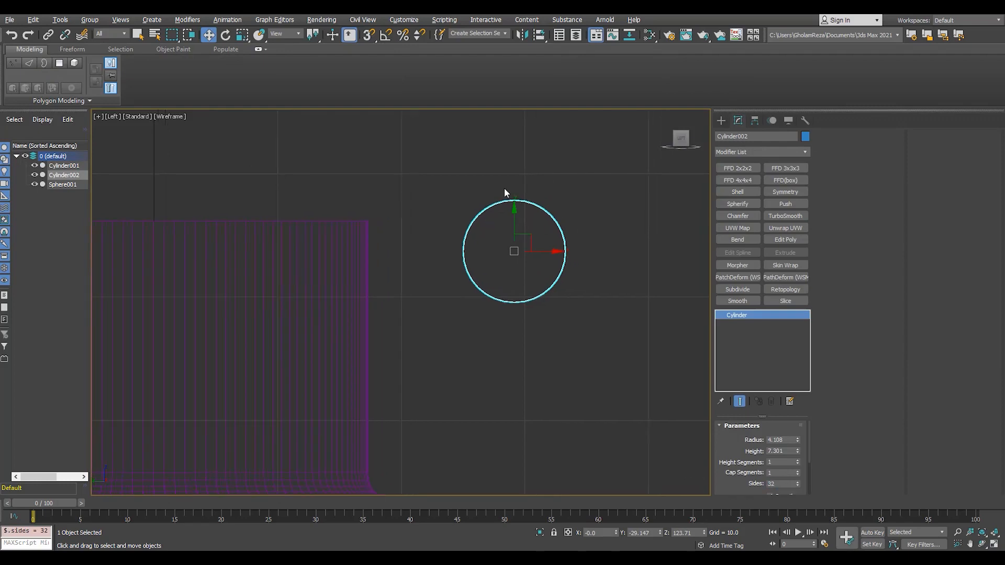
pyautogui.scroll(3, 503, 190)
pyautogui.press('c')
# - Delete the cylinder's half facing the neck and extend the open border about 6.5 units straight toward the neck
pyautogui.press('1')
pyautogui.moveTo(517, 187); pyautogui.dragTo(604, 392)
pyautogui.hotkey('ctrl', 'shift', 'e')
pyautogui.press('4')
pyautogui.press('Delete')
pyautogui.press('3')
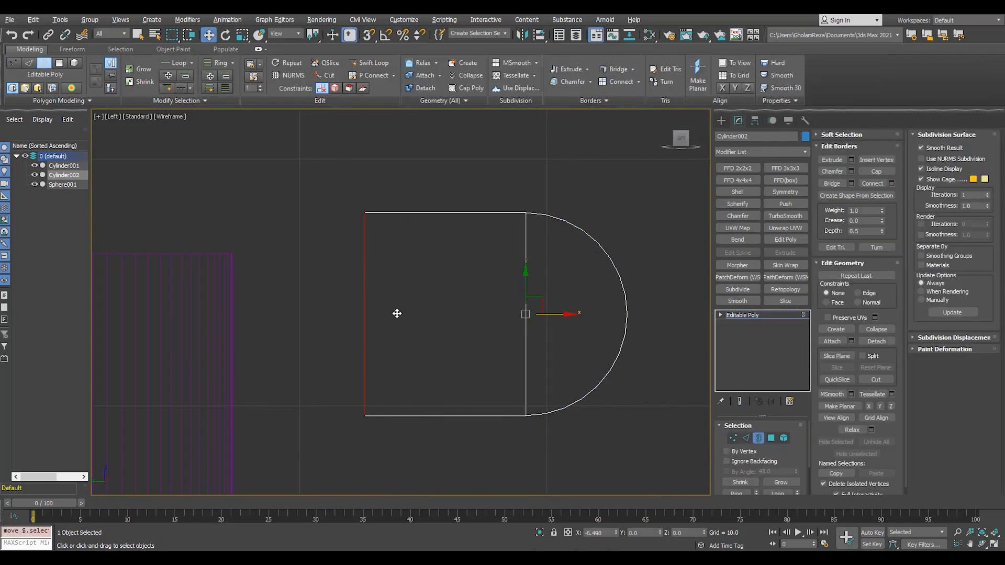
pyautogui.click(738, 315)
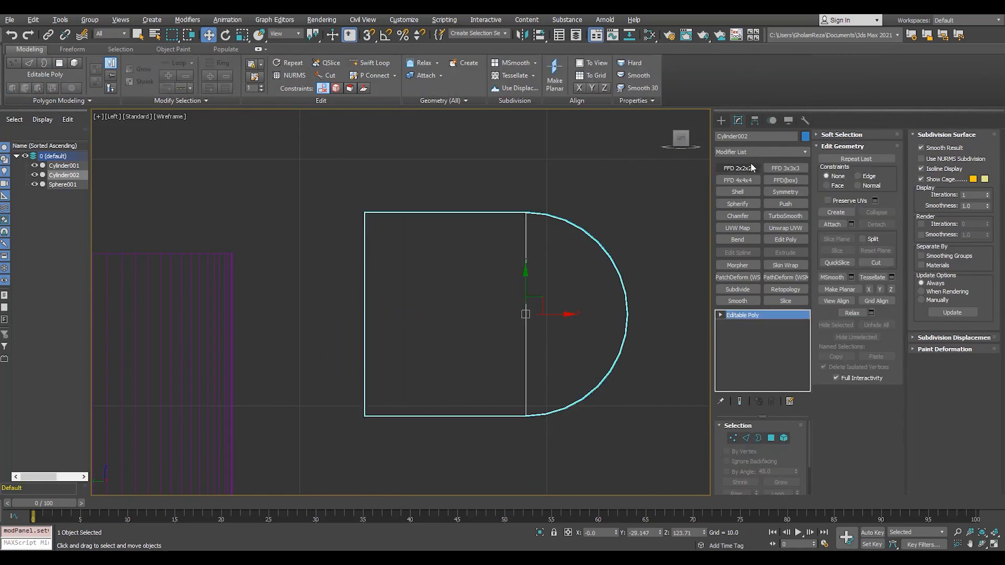
pyautogui.click(750, 167)
pyautogui.press('1')
pyautogui.moveTo(330, 181); pyautogui.dragTo(395, 444)
pyautogui.press('r')
pyautogui.moveTo(372, 305); pyautogui.dragTo(372, 270)
pyautogui.scroll(-2, 434, 231)
pyautogui.hotkey('ctrl', 'z')
pyautogui.scroll(2, 511, 246)
pyautogui.click(770, 401)
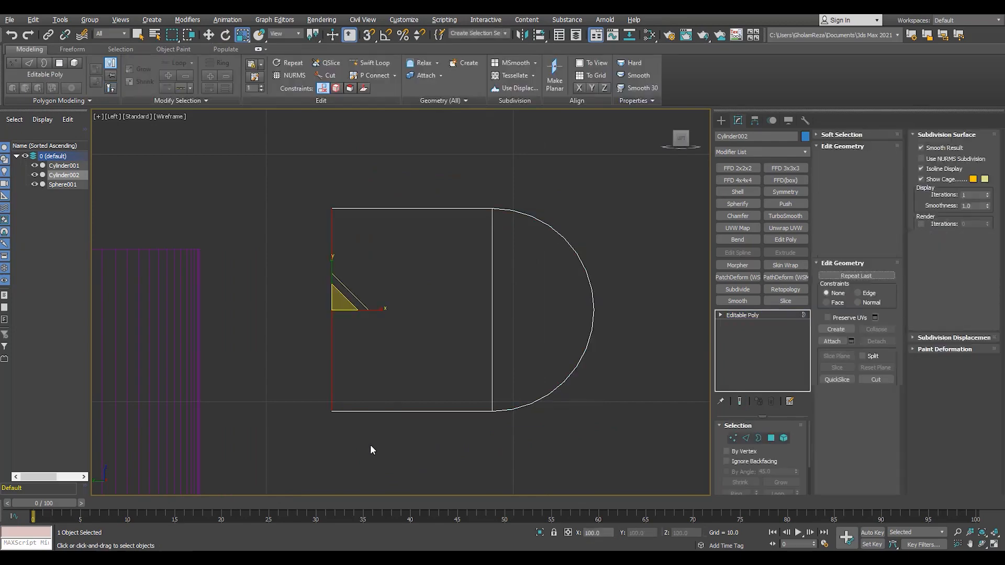
# - Scale the bracket's open end taller and remove the edges where the straight part meets the rounded end
pyautogui.press('2')
pyautogui.click(492, 262)
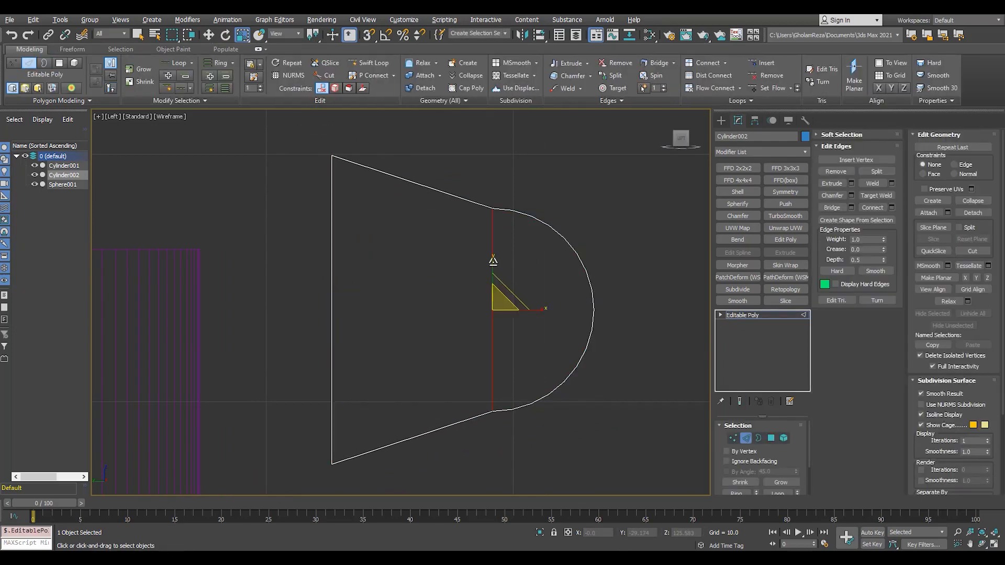
pyautogui.press('1')
pyautogui.scroll(3, 531, 216)
pyautogui.scroll(-2, 521, 203)
pyautogui.press('2')
pyautogui.moveTo(514, 162); pyautogui.dragTo(421, 494)
# - Remove the leftover vertices where the arc begins so the bracket's slanted sides run straight into the curve
pyautogui.press('1')
pyautogui.moveTo(502, 372); pyautogui.dragTo(502, 340, button='middle')
pyautogui.scroll(-2, 502, 340)
pyautogui.moveTo(464, 148); pyautogui.dragTo(508, 462)
pyautogui.press('2')
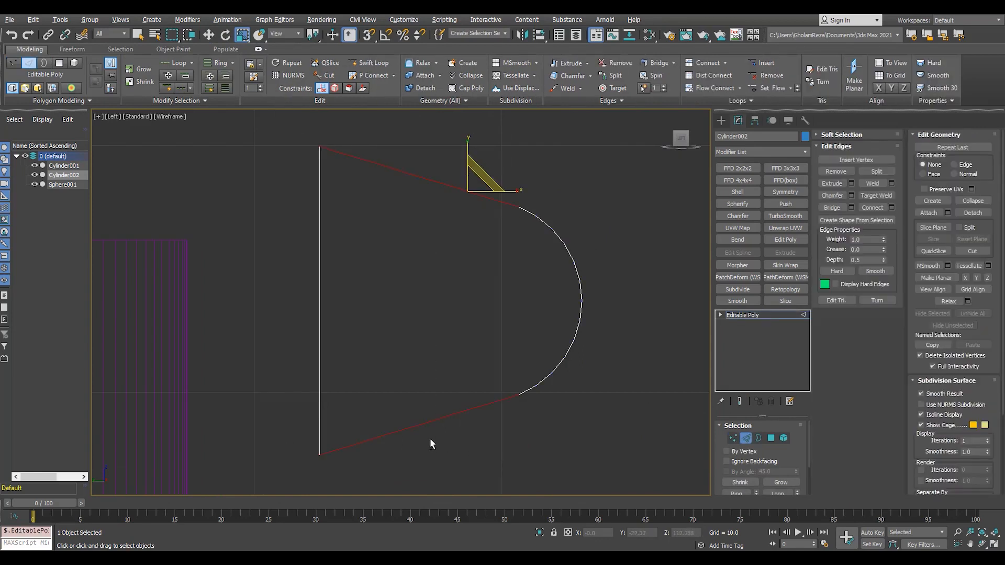
pyautogui.scroll(-3, 518, 431)
pyautogui.moveTo(518, 432); pyautogui.dragTo(531, 371, button='middle')
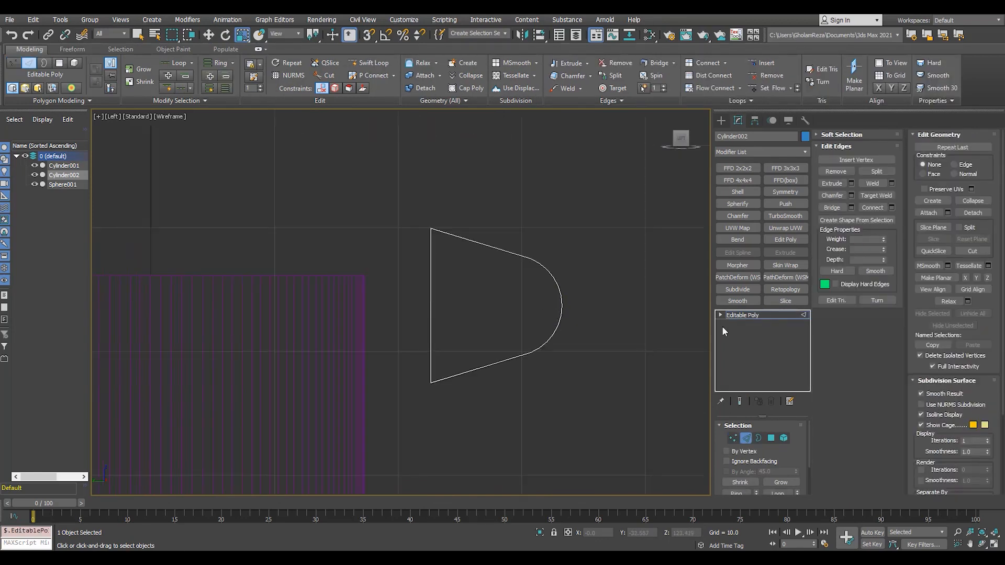
# - Move the bracket against the upper neck so its wide end sinks slightly into the wall just below the rim
pyautogui.click(731, 315)
pyautogui.press('w')
pyautogui.moveTo(528, 292); pyautogui.dragTo(456, 372)
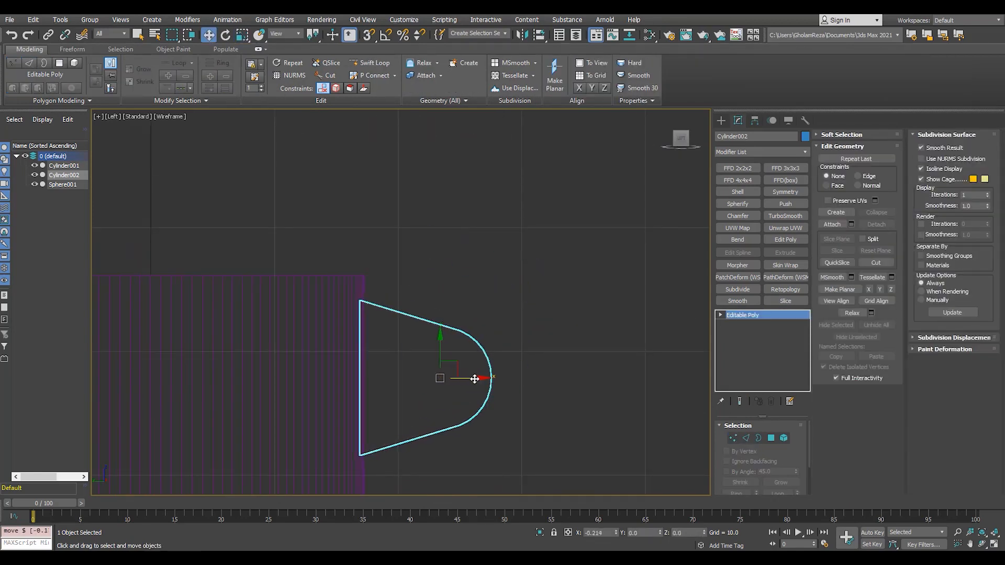
pyautogui.scroll(3, 418, 371)
pyautogui.moveTo(505, 393); pyautogui.dragTo(502, 395)
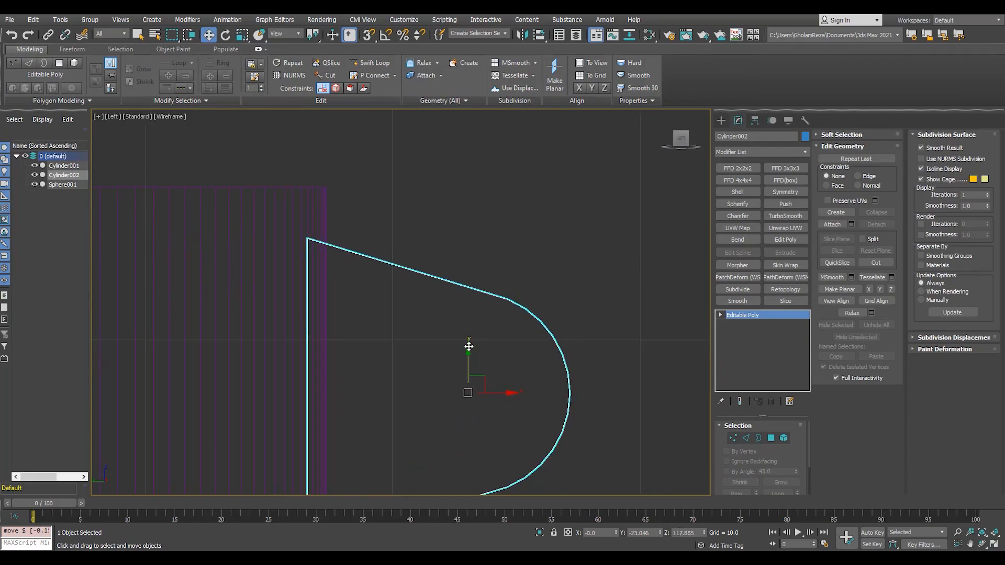
pyautogui.moveTo(468, 347); pyautogui.dragTo(474, 322)
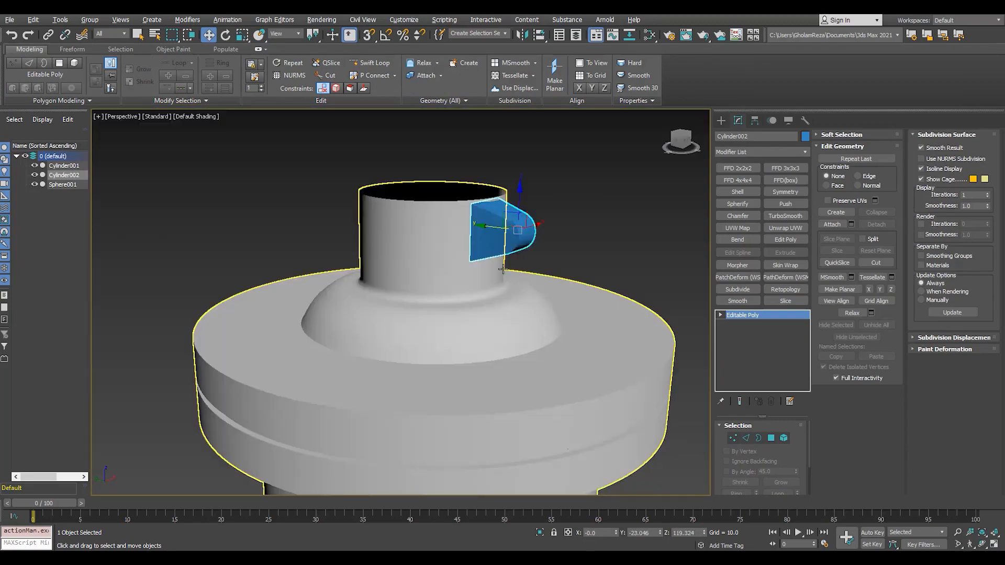
# - Flatten the bracket's side vertices with Make Planar, trying the X and Y axes before applying Z
pyautogui.scroll(5, 513, 251)
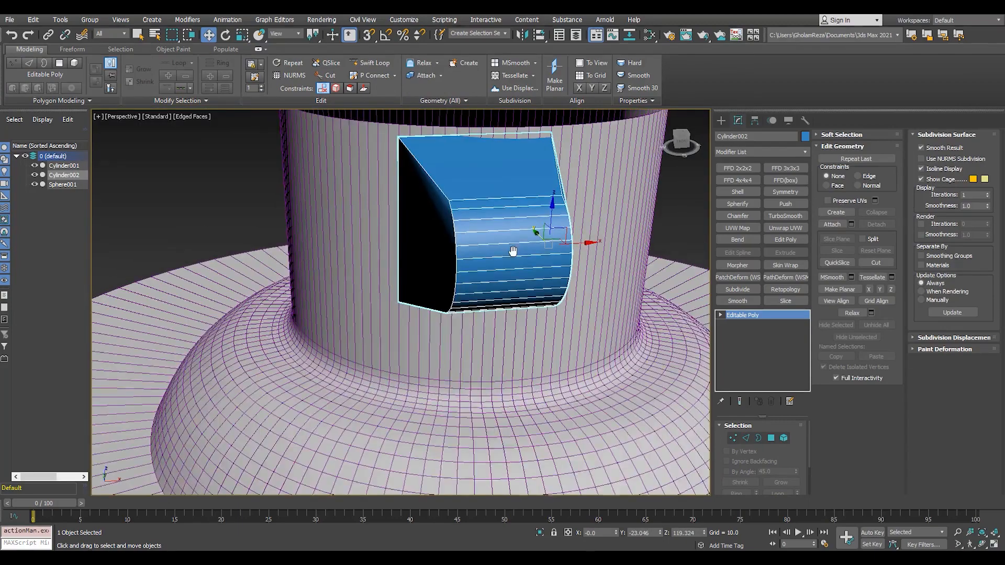
pyautogui.moveTo(513, 251); pyautogui.dragTo(498, 269, button='middle')
pyautogui.keyDown('alt'); pyautogui.moveTo(430, 274); pyautogui.dragTo(514, 330, button='middle'); pyautogui.keyUp('alt')
pyautogui.press('1')
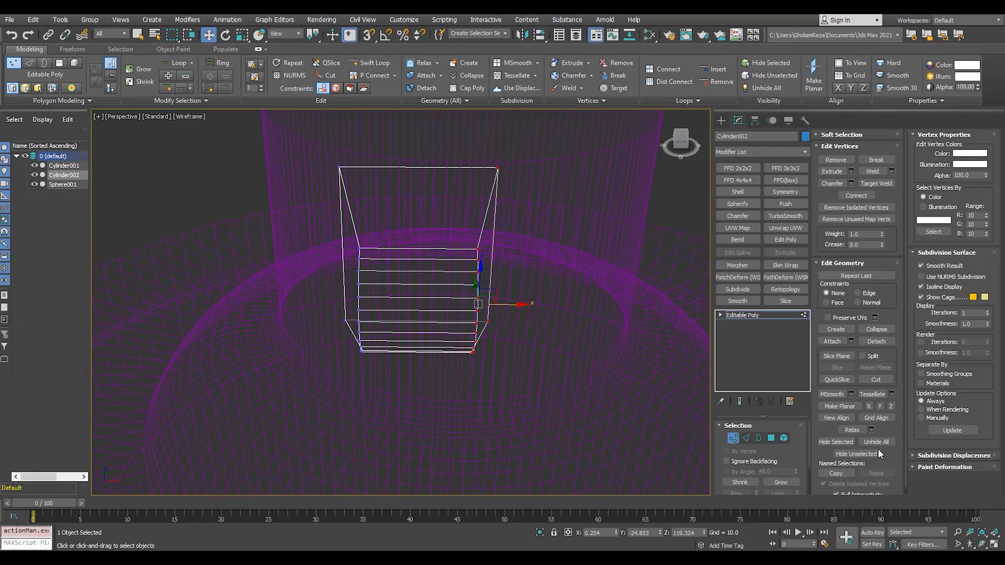
pyautogui.click(869, 407)
pyautogui.hotkey('ctrl', 'z')
pyautogui.click(881, 407)
pyautogui.hotkey('ctrl', 'z')
pyautogui.click(891, 407)
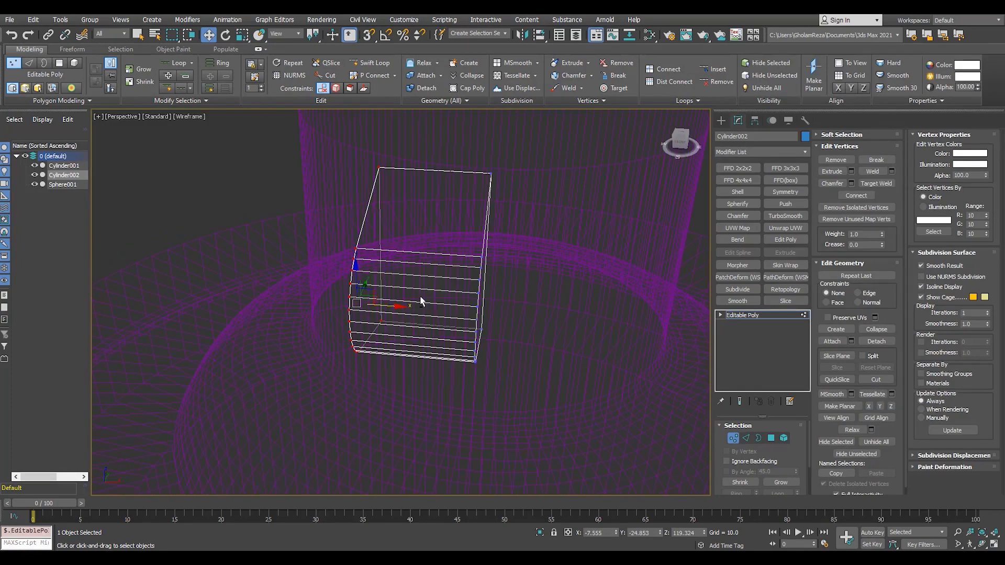
# - Select all of the bracket's polygons and scale them to about 52% along X to thin the bracket
pyautogui.press('F3')
pyautogui.press('4')
pyautogui.hotkey('ctrl', 'a')
pyautogui.moveTo(450, 319); pyautogui.dragTo(403, 325)
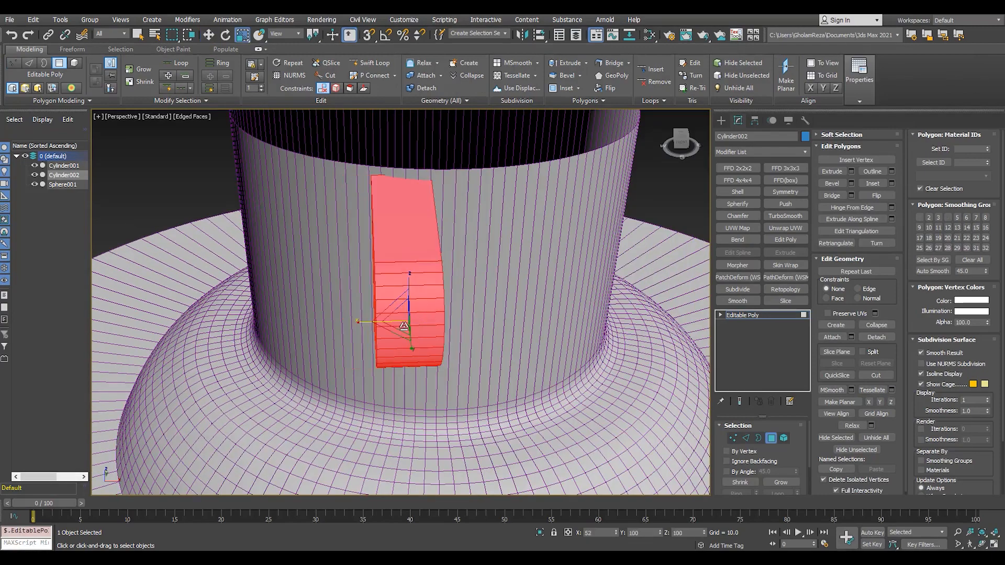
pyautogui.keyDown('alt'); pyautogui.moveTo(535, 291); pyautogui.dragTo(550, 304, button='middle'); pyautogui.keyUp('alt')
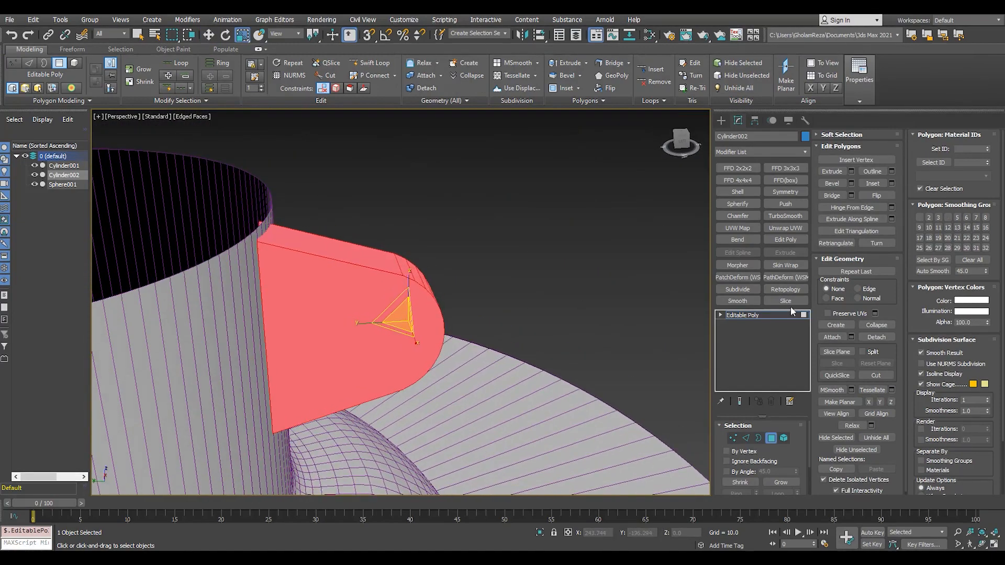
pyautogui.click(791, 313)
# - Push the bracket slightly deeper into the neck, then shift it about 1.9 units along negative X in the front view
pyautogui.keyDown('alt'); pyautogui.moveTo(312, 307); pyautogui.dragTo(335, 314, button='middle'); pyautogui.keyUp('alt')
pyautogui.press('w')
pyautogui.moveTo(332, 298); pyautogui.dragTo(327, 297)
pyautogui.keyDown('alt'); pyautogui.moveTo(328, 298); pyautogui.dragTo(265, 303, button='middle'); pyautogui.keyUp('alt')
pyautogui.hotkey('alt', 'w')
pyautogui.middleClick(535, 230)
pyautogui.hotkey('alt', 'w')
pyautogui.scroll(3, 412, 225)
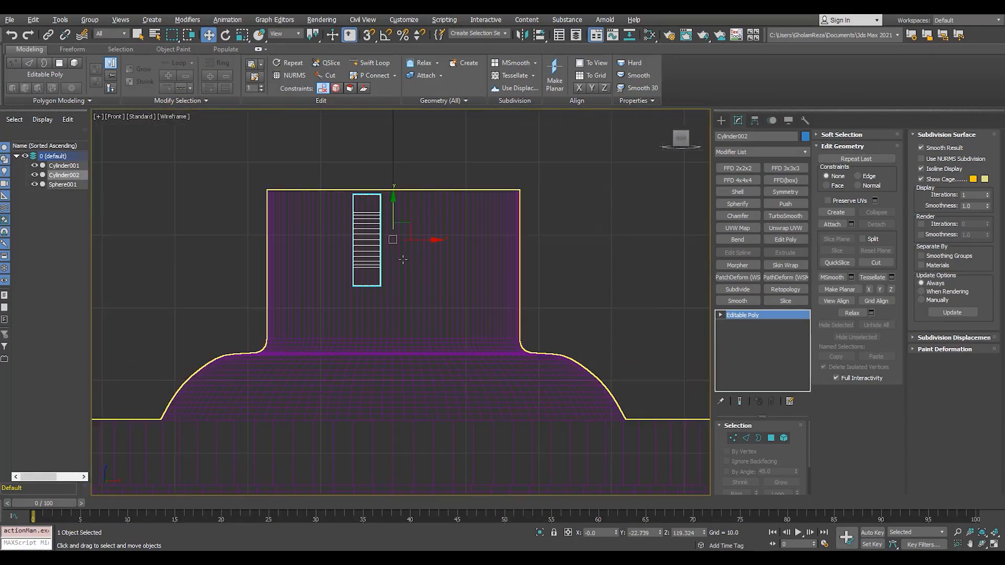
pyautogui.moveTo(419, 240); pyautogui.dragTo(406, 240)
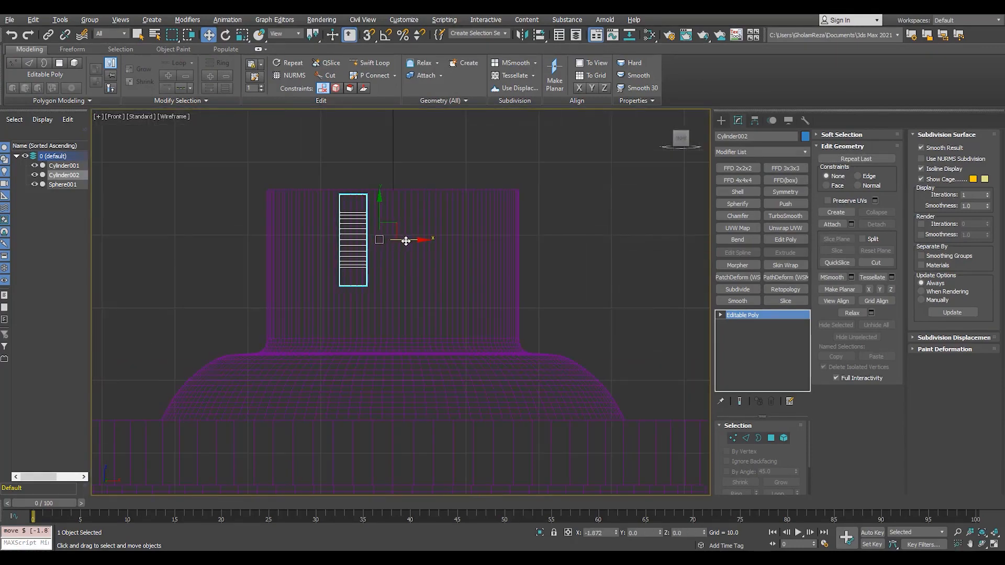
# - Examine the bracket's placement on the upper neck in the perspective view
pyautogui.hotkey('alt', 'w')
pyautogui.middleClick(493, 314)
pyautogui.hotkey('alt', 'w')
pyautogui.scroll(-8, 471, 312)
pyautogui.keyDown('alt'); pyautogui.moveTo(456, 309); pyautogui.dragTo(487, 296, button='middle'); pyautogui.keyUp('alt')
pyautogui.scroll(9, 456, 296)
pyautogui.scroll(-4, 436, 297)
pyautogui.moveTo(489, 375); pyautogui.dragTo(482, 343, button='middle')
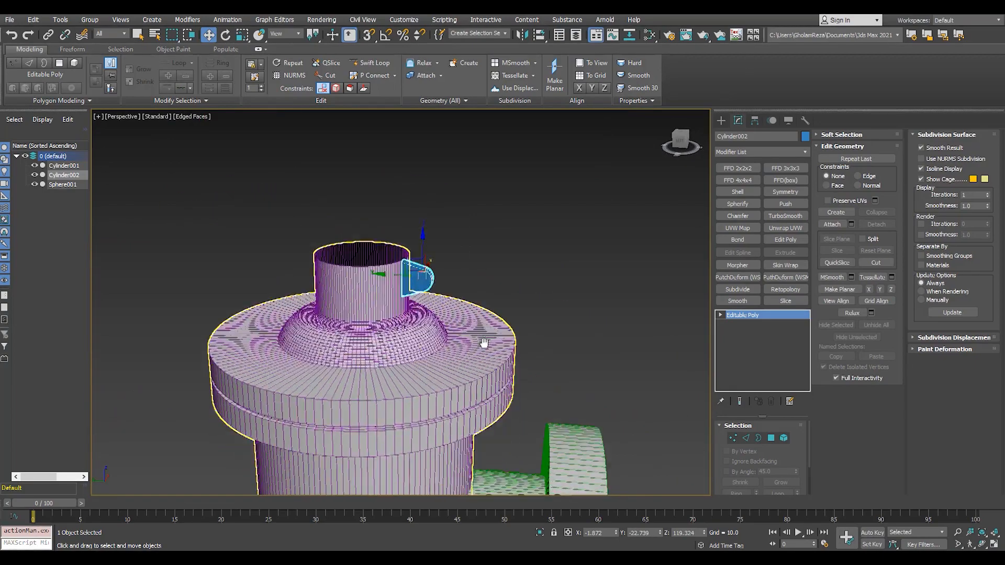
# - Create a 32-sided cylinder with a radius of about 2 inside the bracket's outline in the left view
pyautogui.hotkey('alt', 'w')
pyautogui.middleClick(369, 361)
pyautogui.hotkey('alt', 'w')
pyautogui.click(722, 120)
pyautogui.click(740, 206)
pyautogui.moveTo(464, 352); pyautogui.dragTo(480, 400)
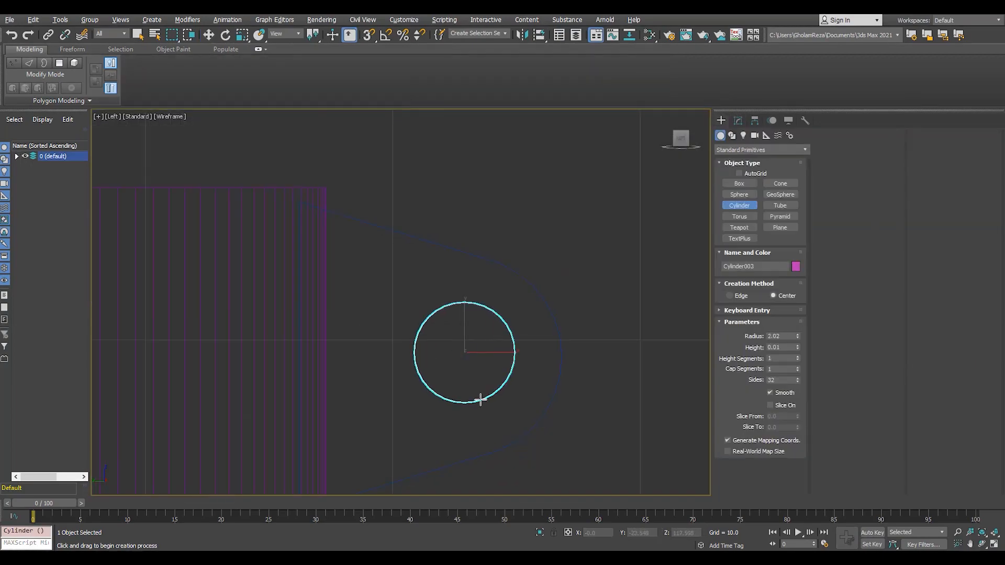
pyautogui.click(479, 396)
# - Align the small cylinder vertically with the bracket's center using snapping, and return to the perspective view
pyautogui.press('w')
pyautogui.moveTo(451, 337); pyautogui.dragTo(461, 312, button='middle')
pyautogui.moveTo(473, 282); pyautogui.dragTo(390, 307)
pyautogui.hotkey('ctrl', 'z')
pyautogui.press('s')
pyautogui.moveTo(474, 302); pyautogui.dragTo(313, 330)
pyautogui.press('s')
pyautogui.hotkey('alt', 'w')
pyautogui.middleClick(591, 392)
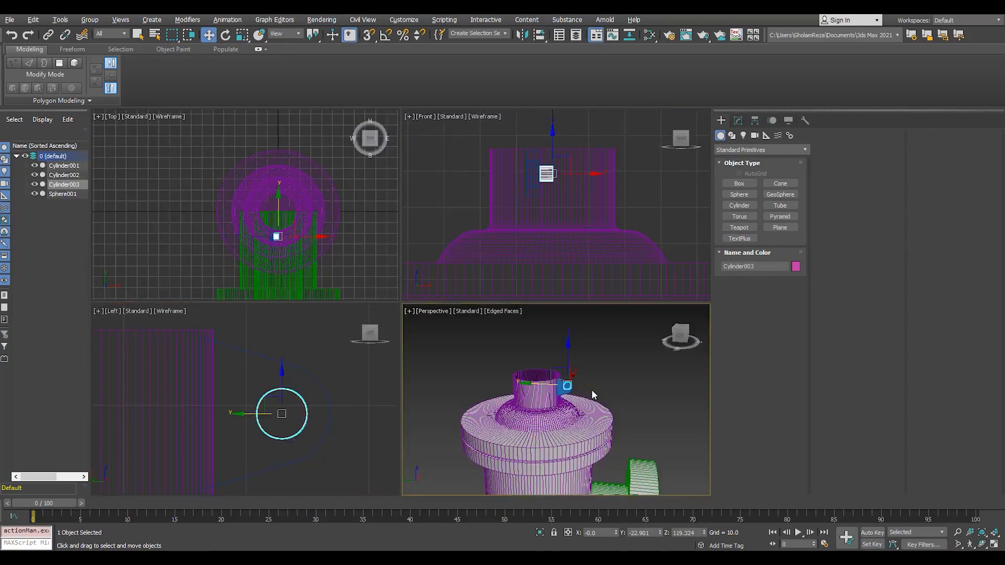